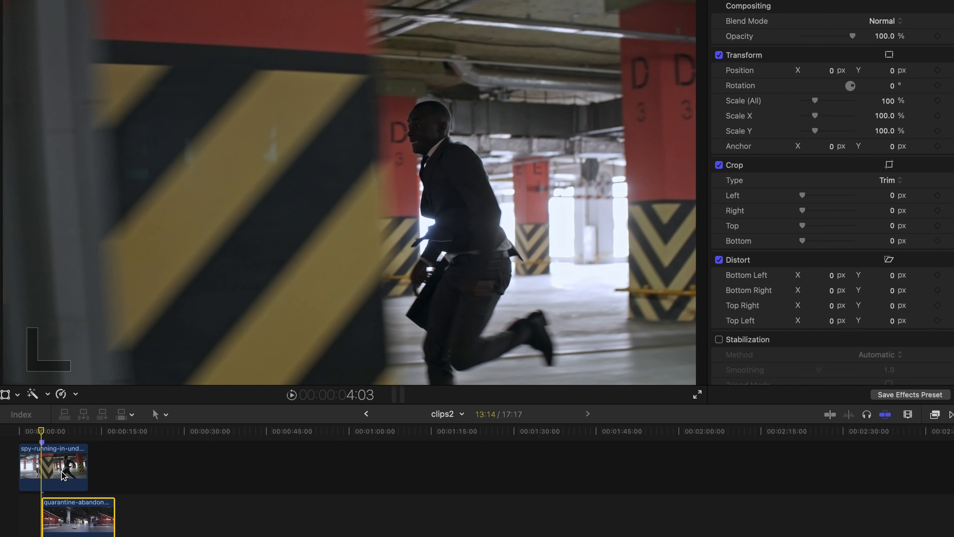
Trim the start of the quarantine-abandoned clip to a length of about 11:26, disabling the running clip above it only while trimming
left_click(60, 462)
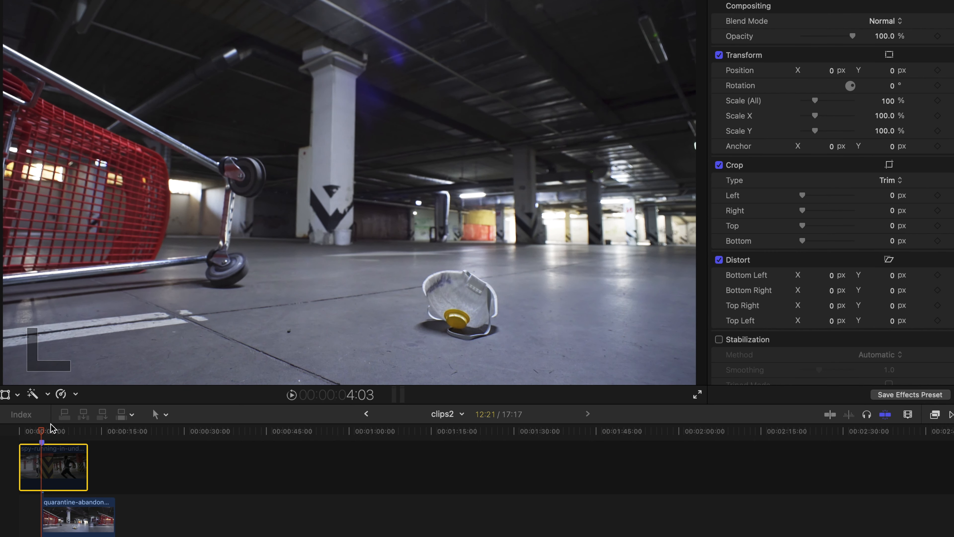
left_click_drag(42, 432, 66, 433)
left_click_drag(49, 505, 58, 505)
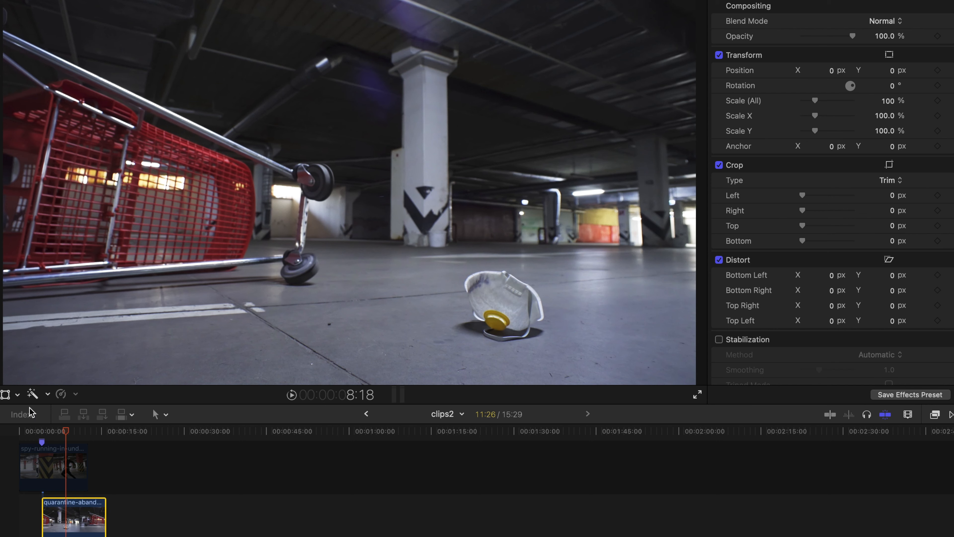
left_click(42, 453)
left_click(41, 432)
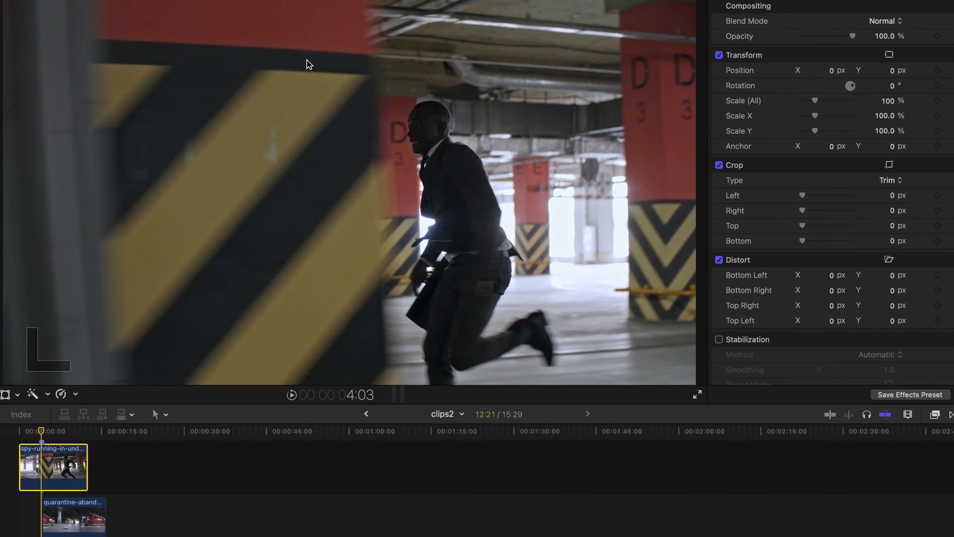
Zoom the viewer to 50% and apply the Draw Mask effect to the spy-running clip
left_click(647, 1)
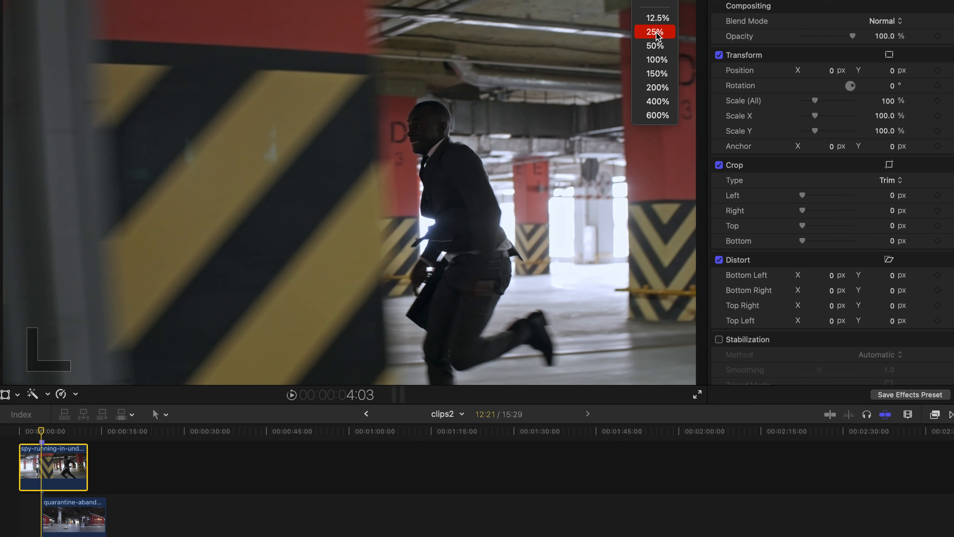
left_click(656, 45)
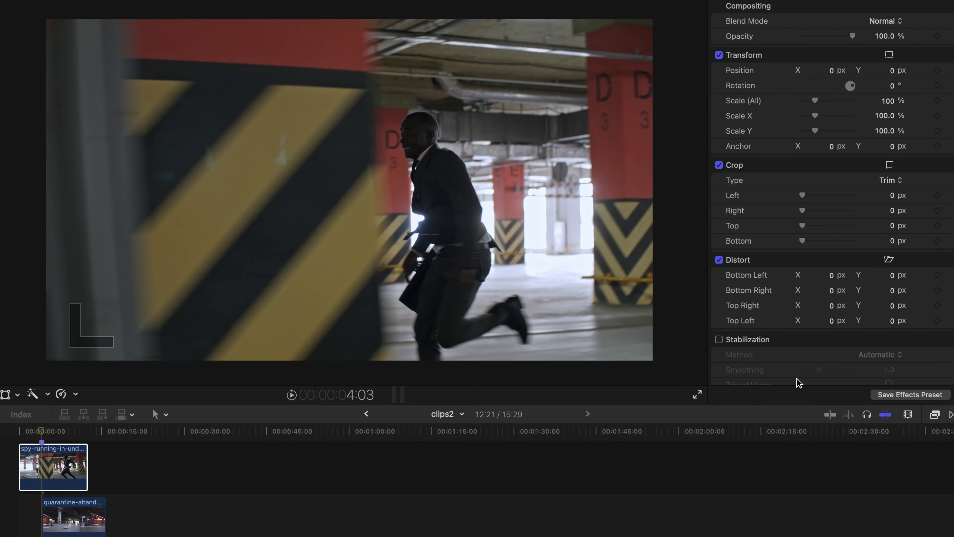
left_click(941, 417)
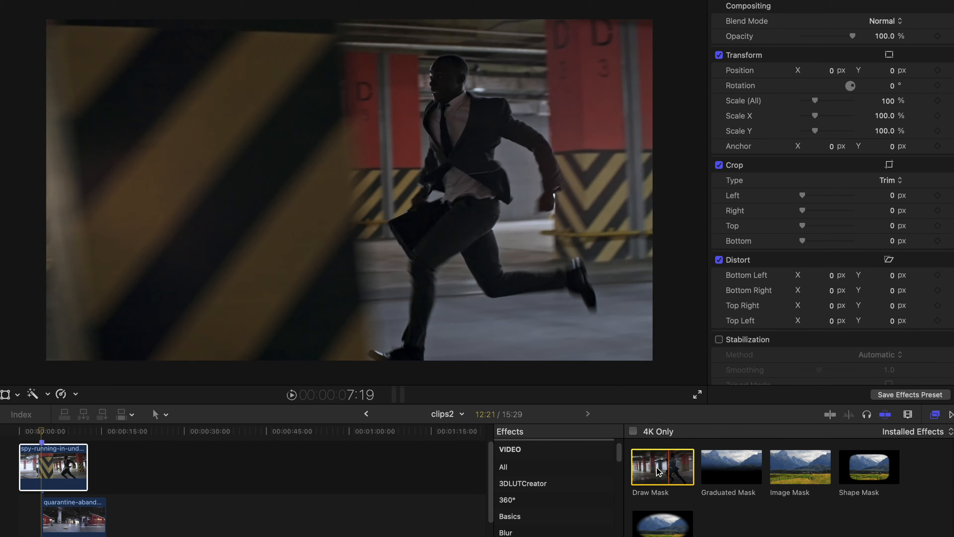
mouse_move(658, 472)
left_mouse_down()
mouse_move(292, 480)
mouse_move(51, 467)
left_mouse_up()
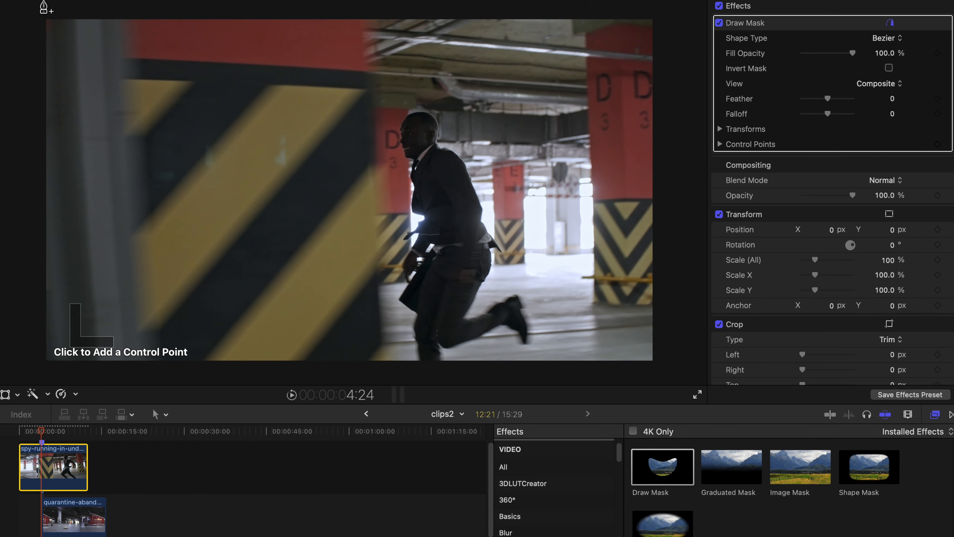
Draw a closed four-point mask over the strip left of the striped pillar, extending beyond the frame, and invert it
left_click(76, 4)
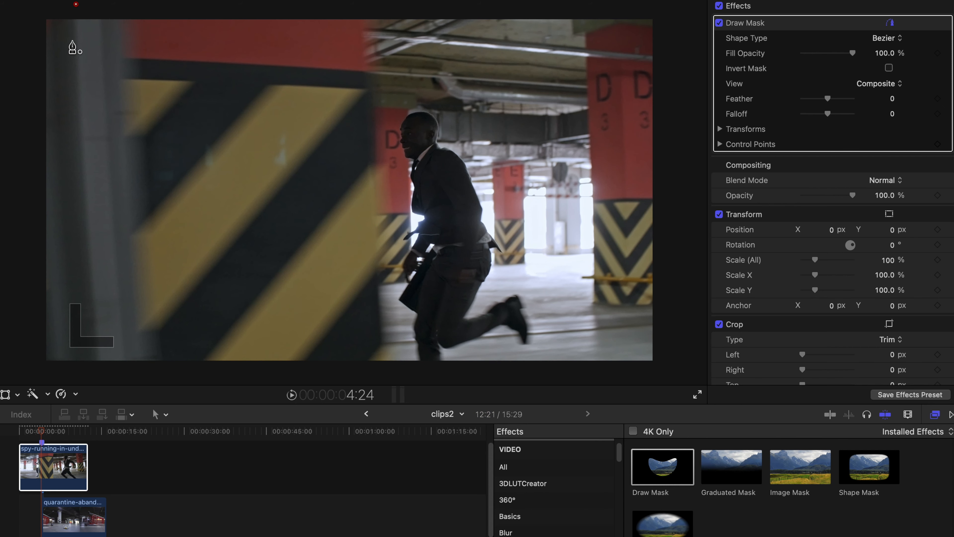
left_click(100, 366)
left_click(10, 372)
left_click(2, 7)
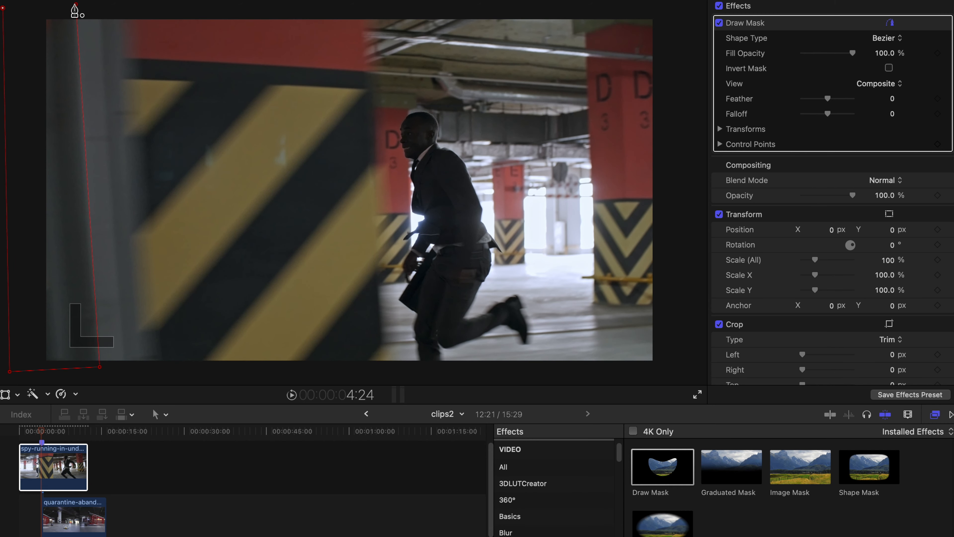
left_click(76, 5)
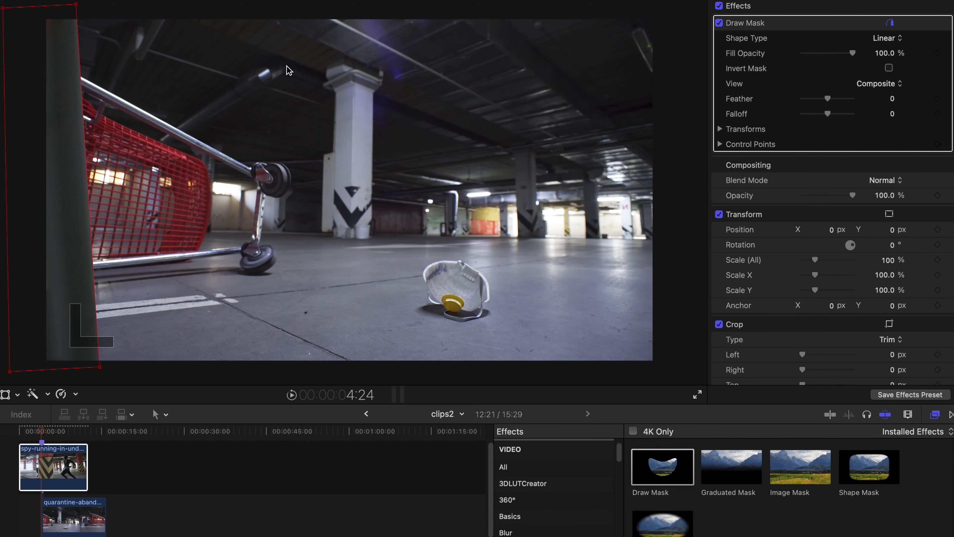
left_click(889, 68)
left_click(889, 68)
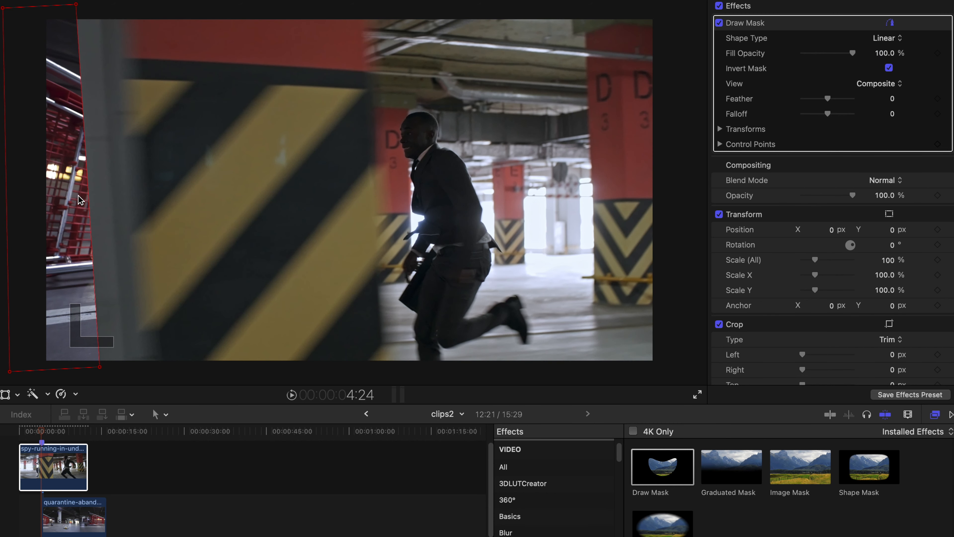
Add keyframes for the mask's Position, Scale and Control Points at 4:02
key("super+equal")
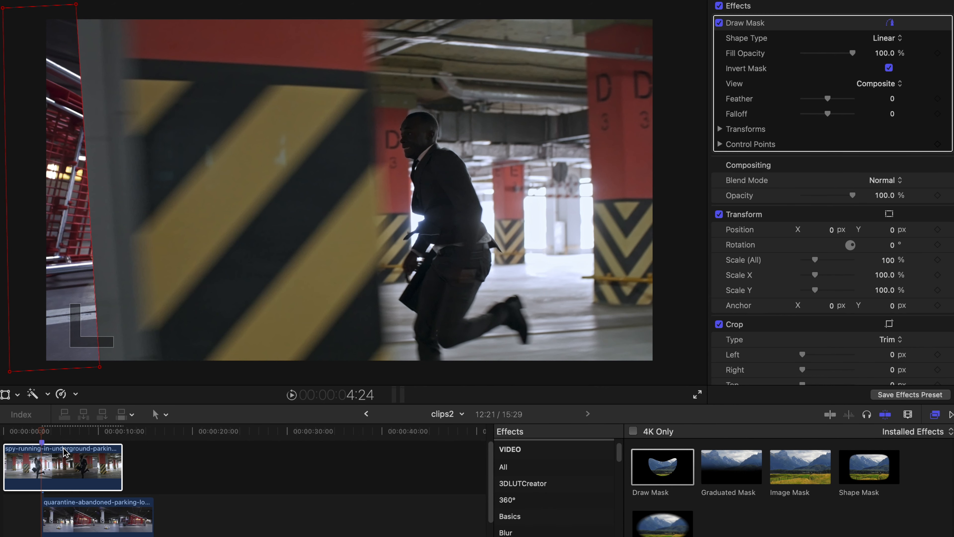
key("super+equal")
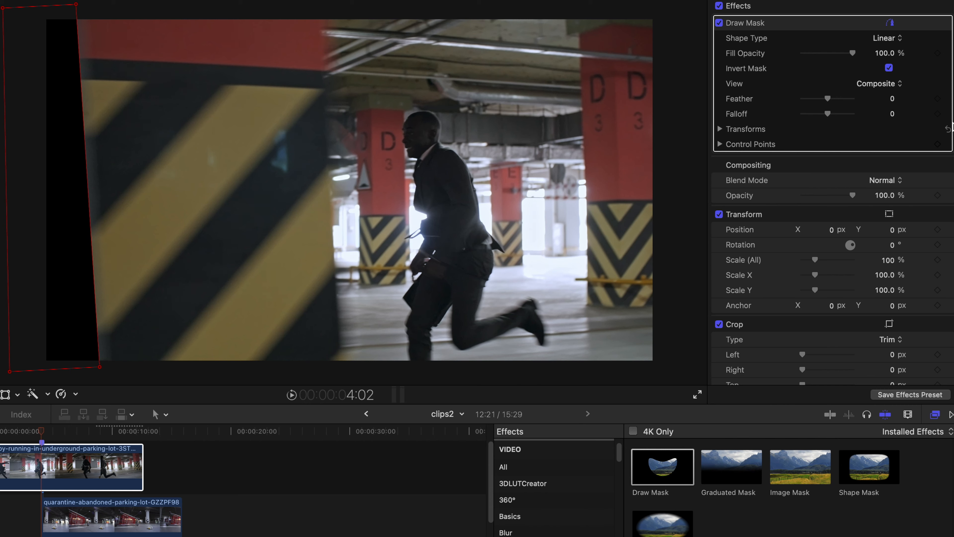
left_click(720, 130)
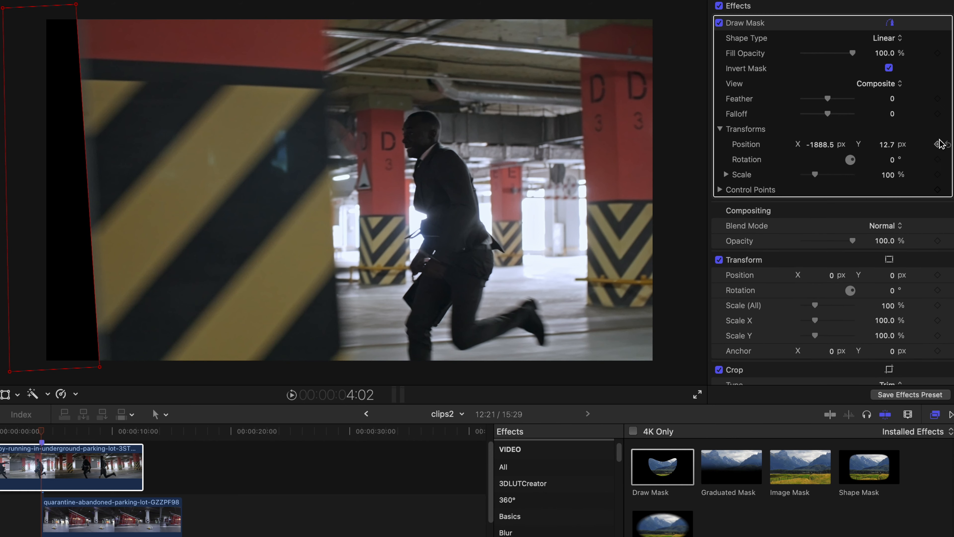
left_click(938, 145)
left_click(938, 175)
left_click(719, 189)
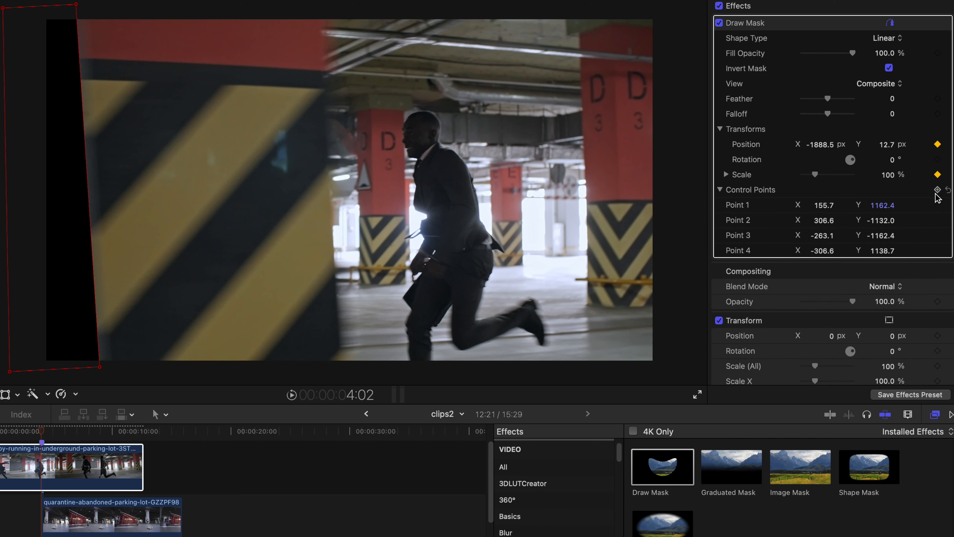
Set the mask's feather to -81.0 and shift the mask left to about X -2036.9 px at 4:02
left_click_drag(828, 99, 811, 102)
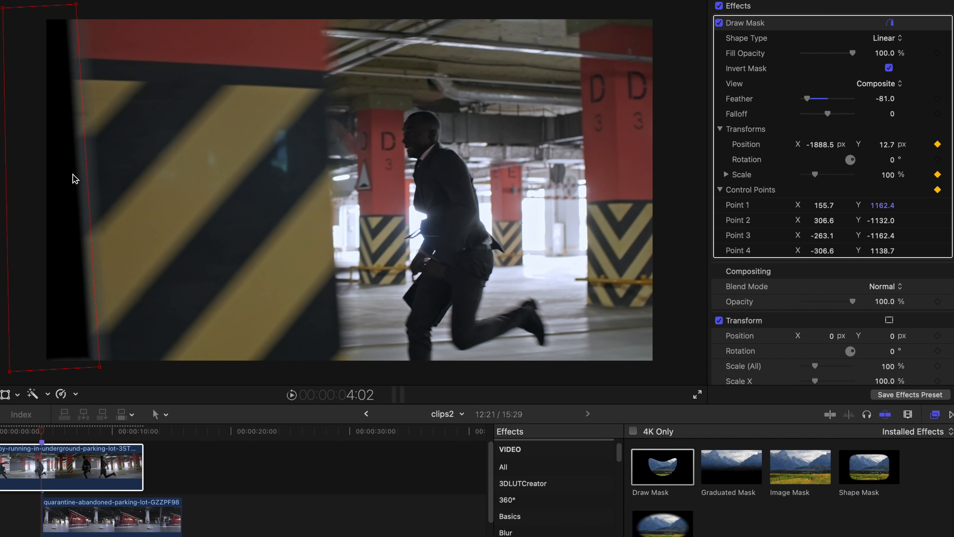
mouse_move(55, 182)
left_mouse_down()
mouse_move(7, 183)
mouse_move(25, 185)
left_mouse_up()
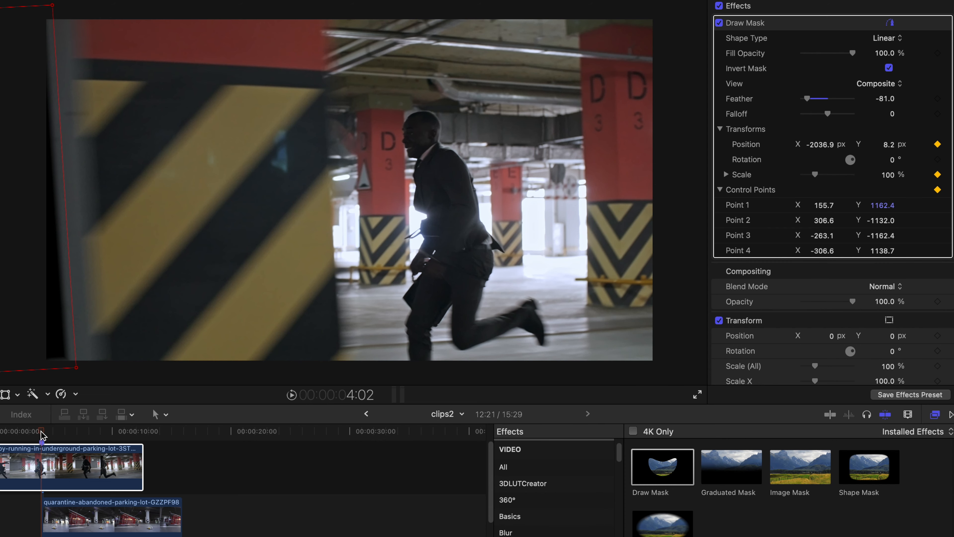
key("Right")
key("Left")
Move the mask to the pillar's trailing edge at 4:04, about X -1606 px, and pull its two left corners outside the frame
key("Right")
left_click_drag(40, 270, 108, 266)
key("Right")
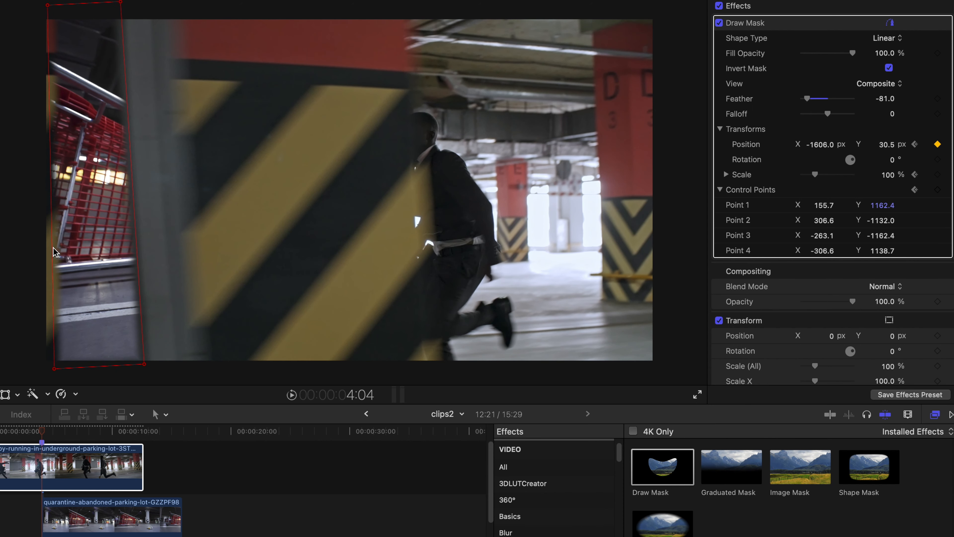
left_click_drag(54, 368, 29, 368)
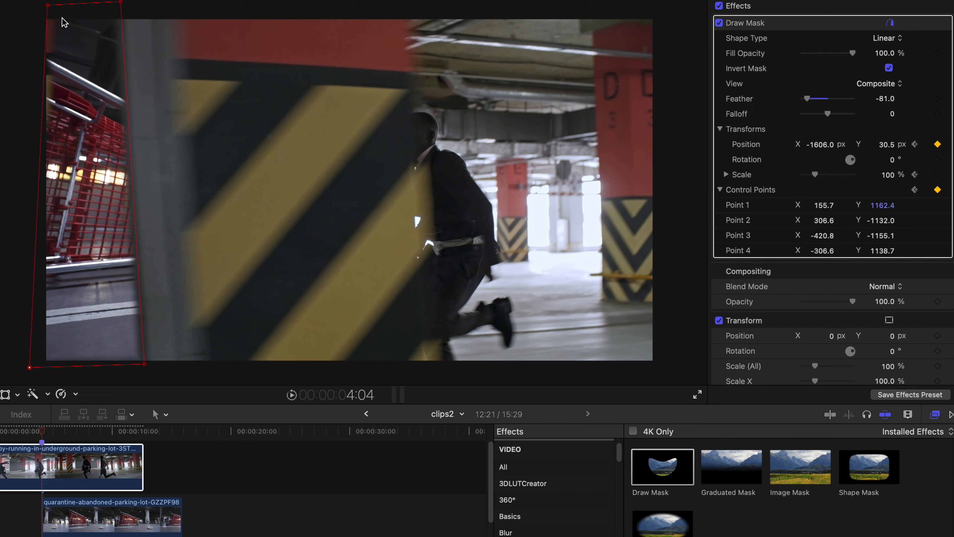
left_click_drag(48, 5, 11, 3)
Keyframe the mask to follow the pillar at 4:05 (X about -1258.6 px) and 4:06 (-950 px), stretching its left corners past the frame
key("Right")
left_click_drag(87, 120, 141, 123)
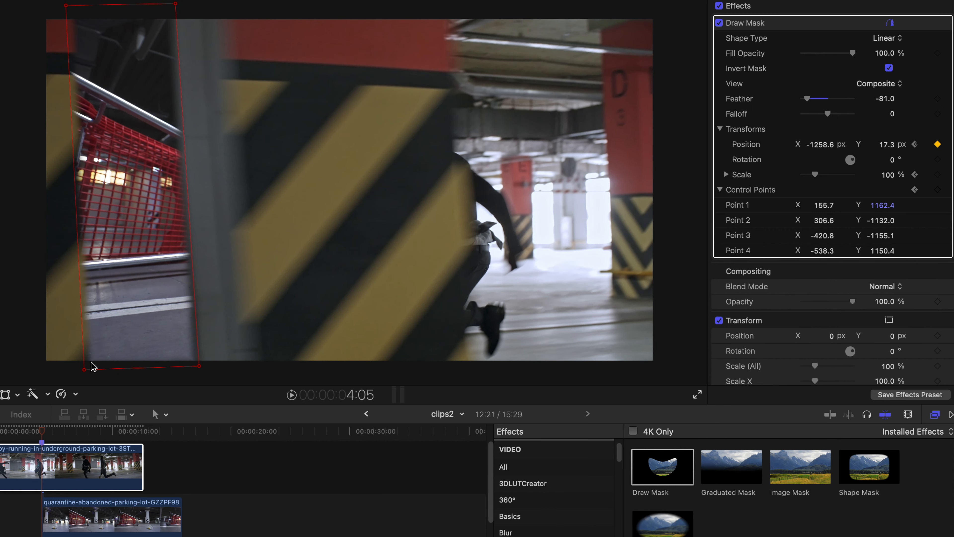
left_click_drag(84, 370, 13, 372)
left_click_drag(66, 6, 14, 1)
key("Right")
left_click_drag(140, 106, 185, 106)
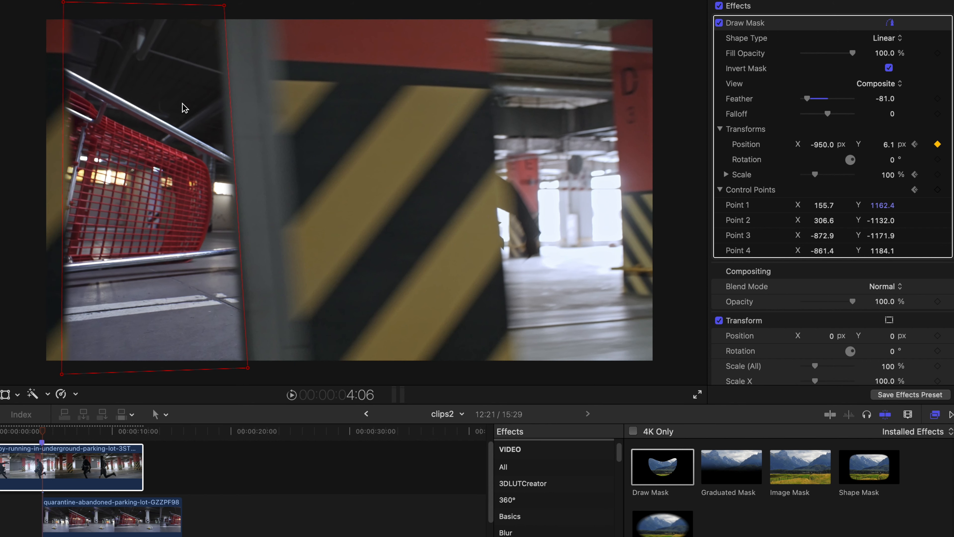
left_click_drag(64, 6, 8, 5)
left_click_drag(58, 383, 3, 375)
Keyframe the mask to follow the pillar at 4:08 (X about -600.6 px) and 4:09 (-281.6 px), keeping its left corners outside the frame
key("Right")
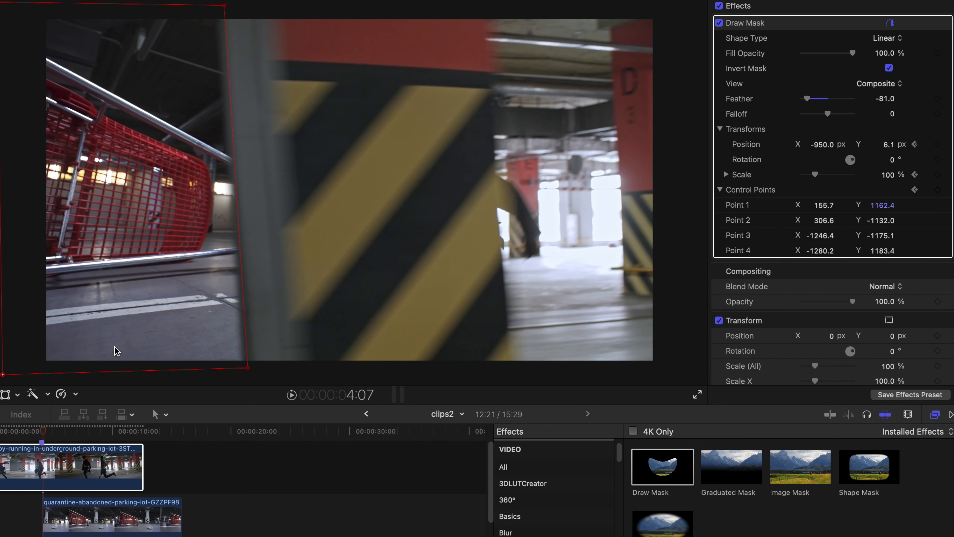
key("Right")
left_click_drag(215, 240, 279, 239)
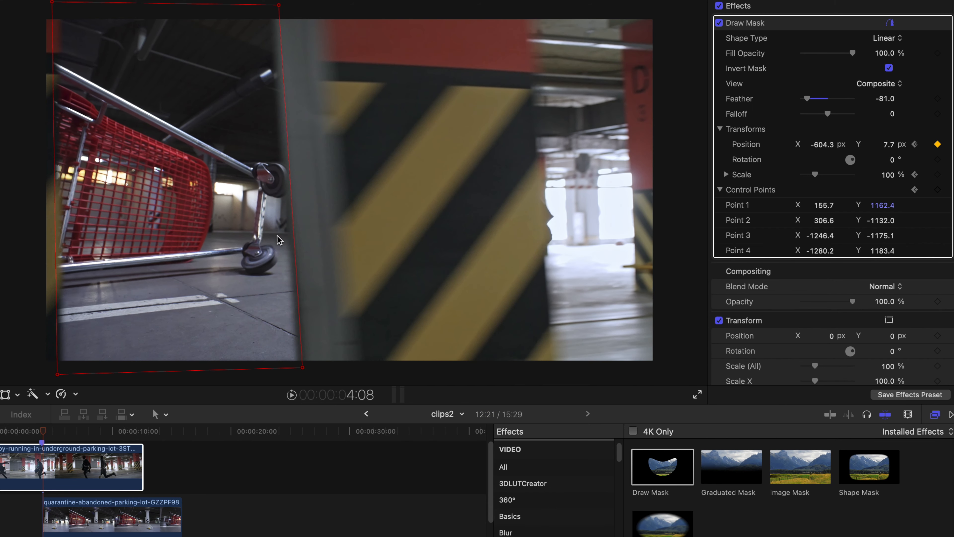
left_click_drag(52, 3, 20, 0)
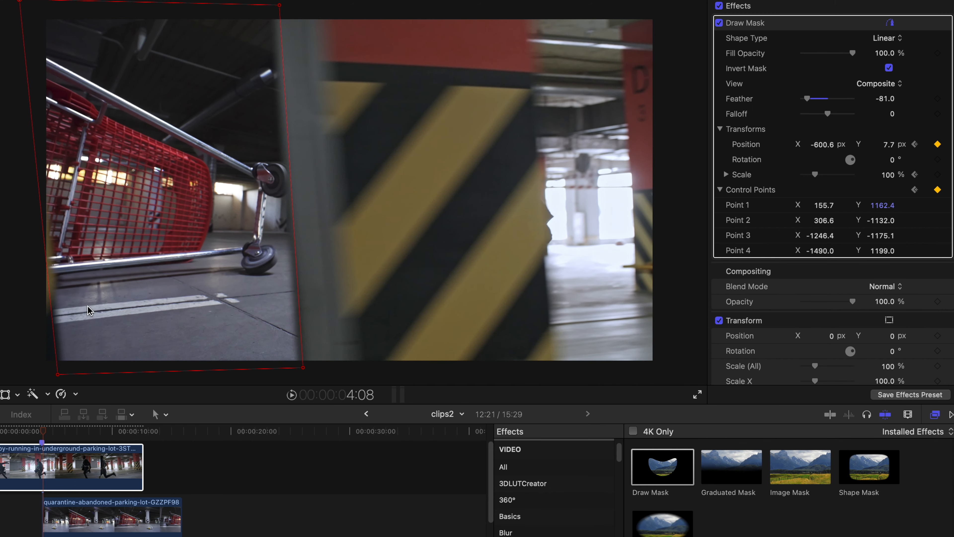
left_click_drag(58, 377, 15, 376)
key("Right")
left_click_drag(177, 276, 221, 277)
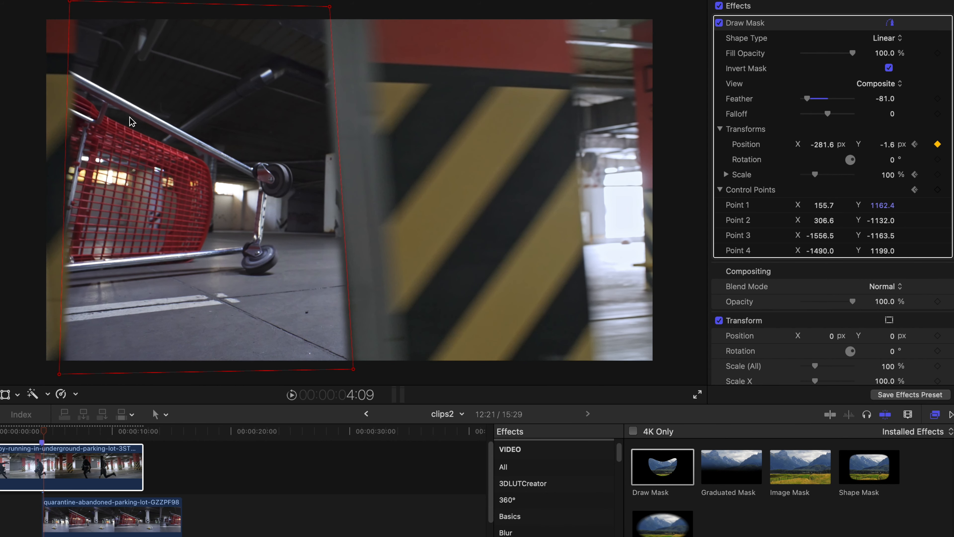
left_click_drag(70, 2, 14, 3)
left_click_drag(59, 374, 6, 375)
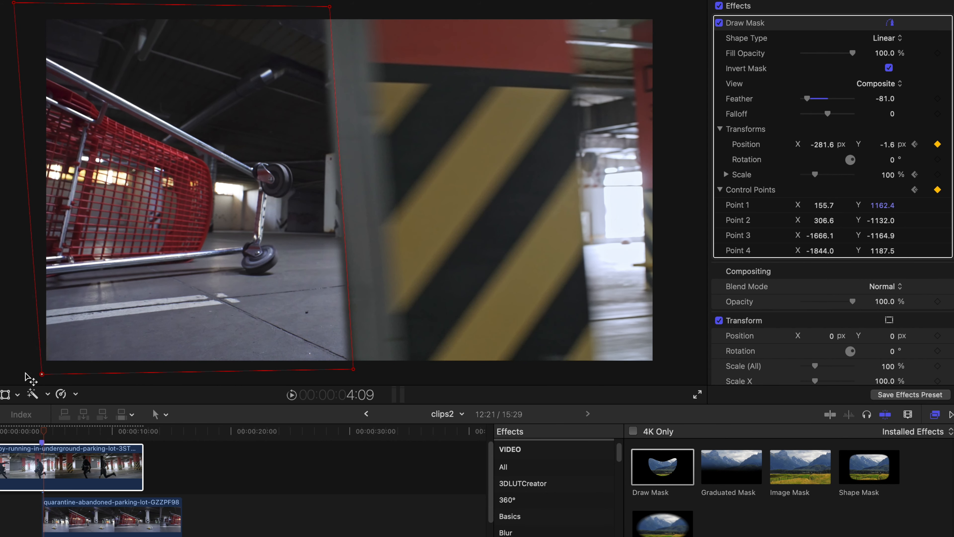
Keyframe the mask to follow the pillar at 4:10 (X about 30 px) and 4:11 (282.6 px), extending its left corners beyond the frame
key("Right")
left_click_drag(187, 307, 236, 307)
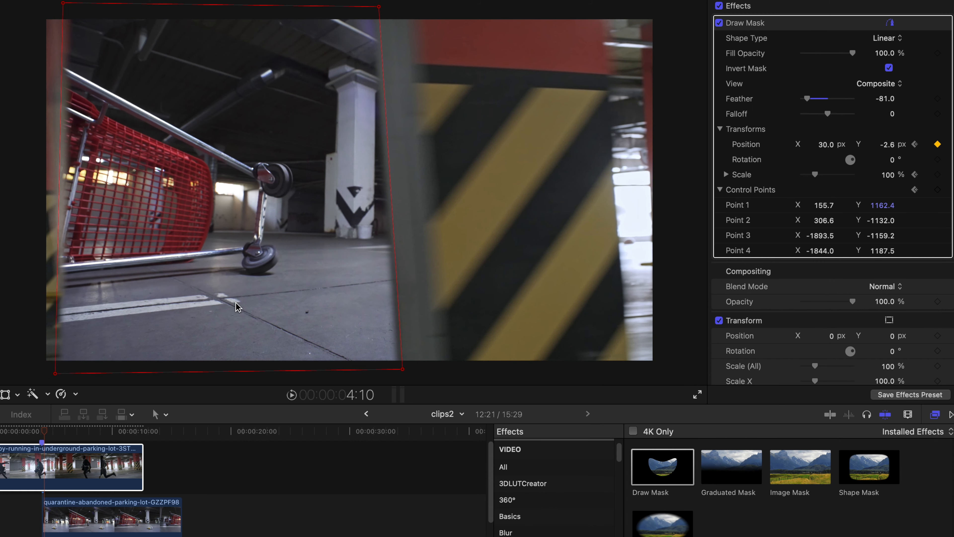
left_click_drag(64, 4, 1, 12)
left_click_drag(57, 376, 10, 371)
key("Right")
left_click_drag(215, 284, 248, 286)
left_click_drag(47, 371, 19, 372)
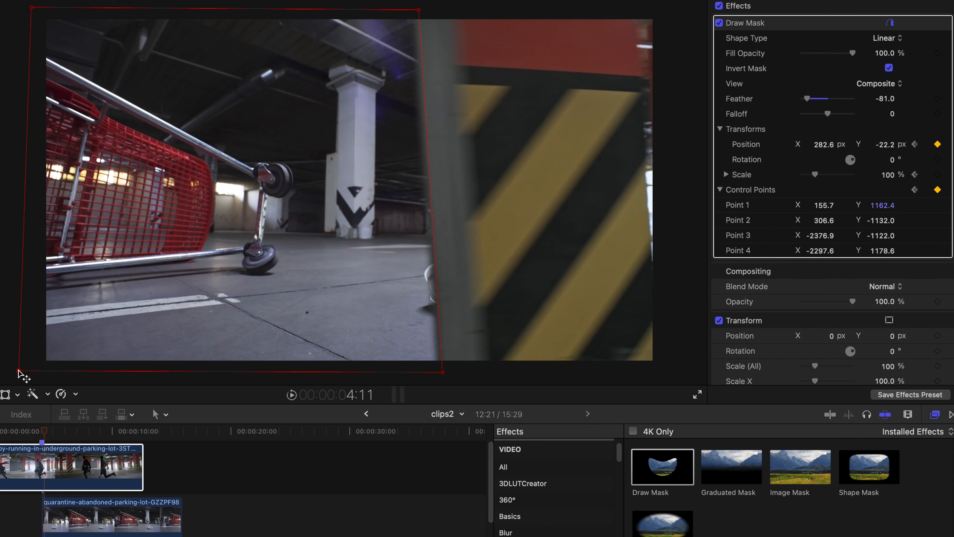
Keyframe the mask to follow the pillar at 4:12 (X about 537.5 px) and 4:14 (791.8 px), pulling its left corners off the frame
key("Right")
left_click_drag(185, 297, 225, 297)
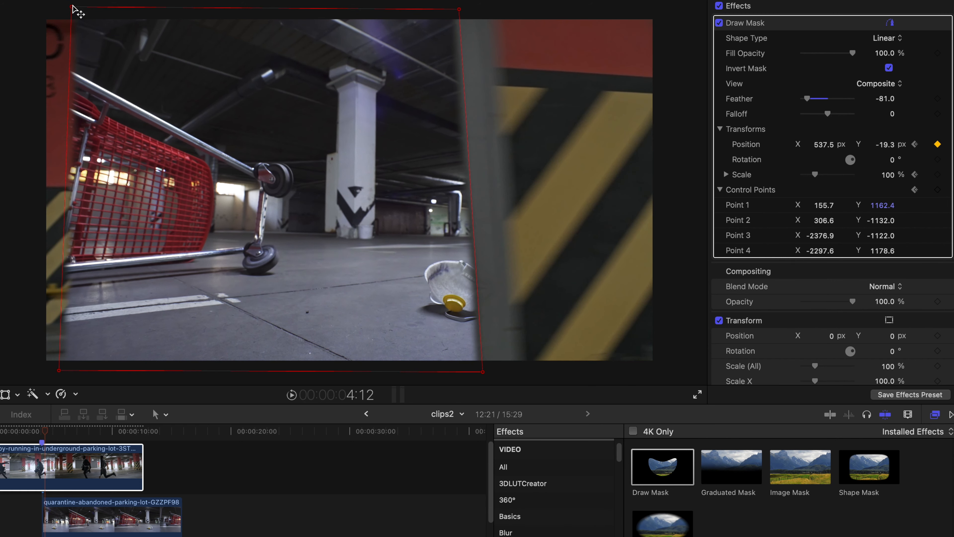
left_click_drag(72, 6, 18, 6)
left_click_drag(59, 371, 8, 371)
key("Right")
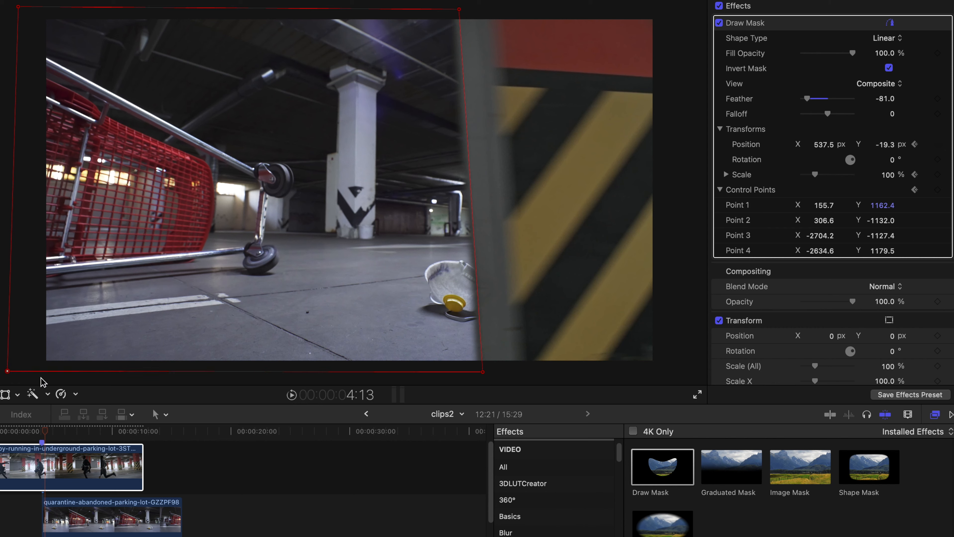
key("Right")
left_click_drag(158, 308, 198, 307)
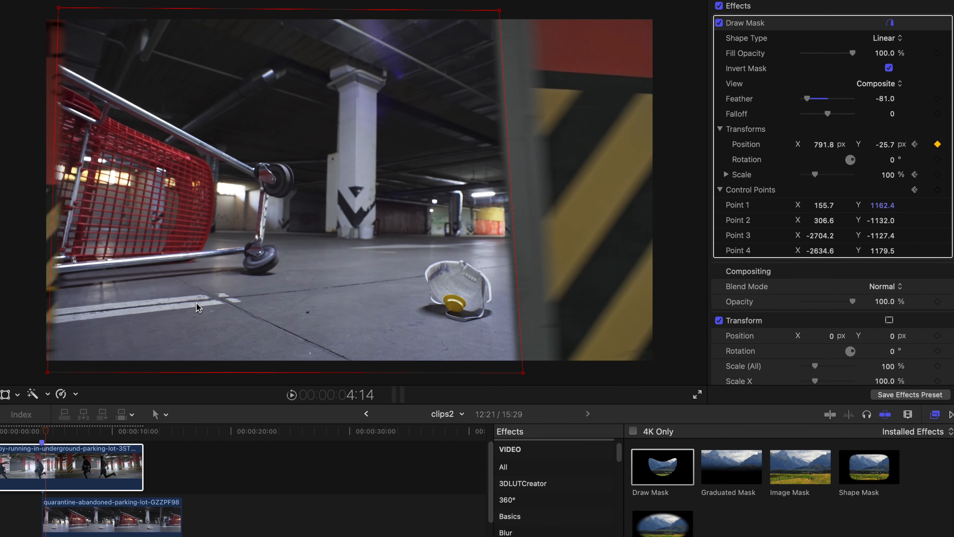
left_click_drag(59, 8, 0, 0)
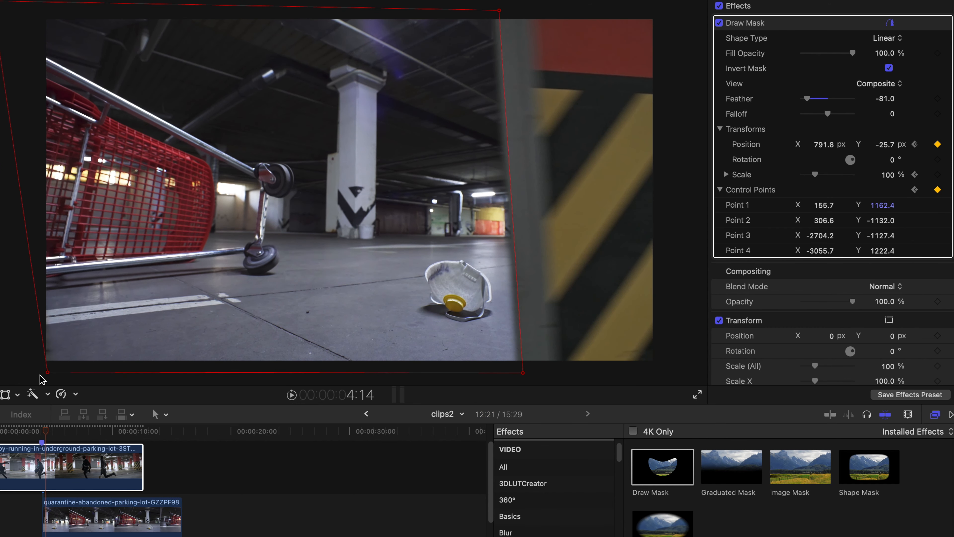
left_click_drag(40, 375, 10, 373)
Keyframe the mask along the pillar edge at 4:15 (X about 1005.9 px) and 4:16 (1270.6 px), with its left corners outside the frame
key("Right")
left_click_drag(120, 298, 162, 294)
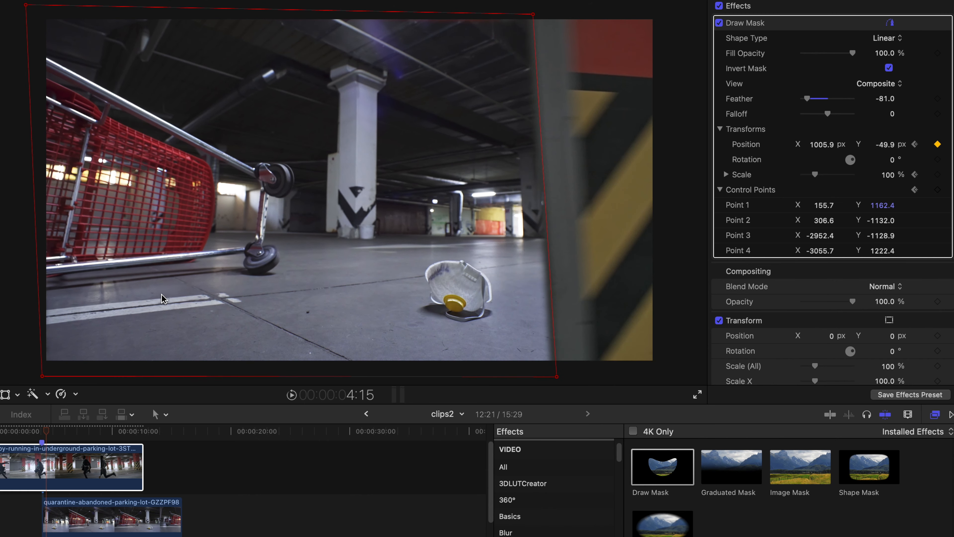
left_click_drag(39, 376, 27, 377)
key("Right")
left_click_drag(176, 289, 215, 283)
left_click_drag(68, 5, 0, 2)
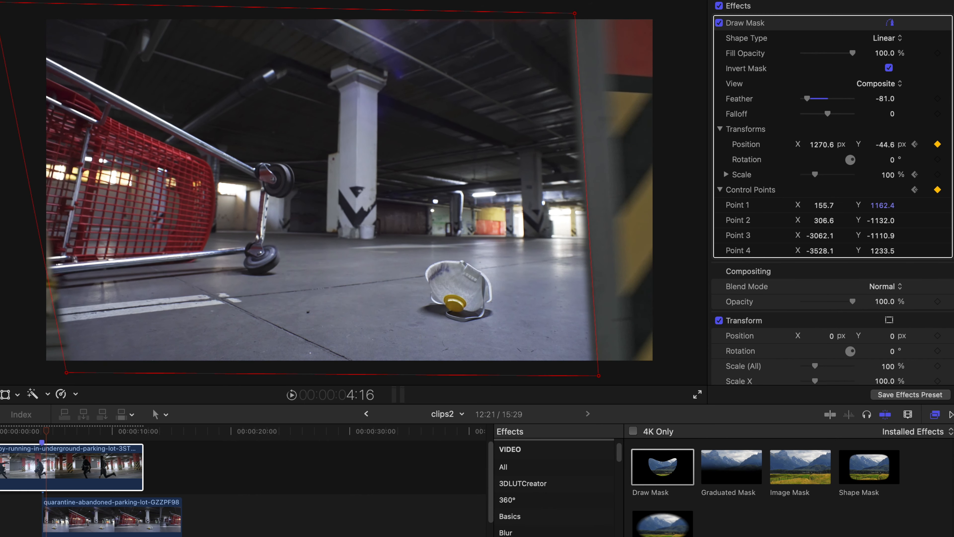
left_click_drag(64, 377, 17, 376)
Keyframe the mask at 4:17 (X about 1511.7 px), 4:18 (1733.6 px) and 4:19 (1793.6 px), keeping its left corners outside the frame
key("Right")
left_click_drag(211, 295, 252, 293)
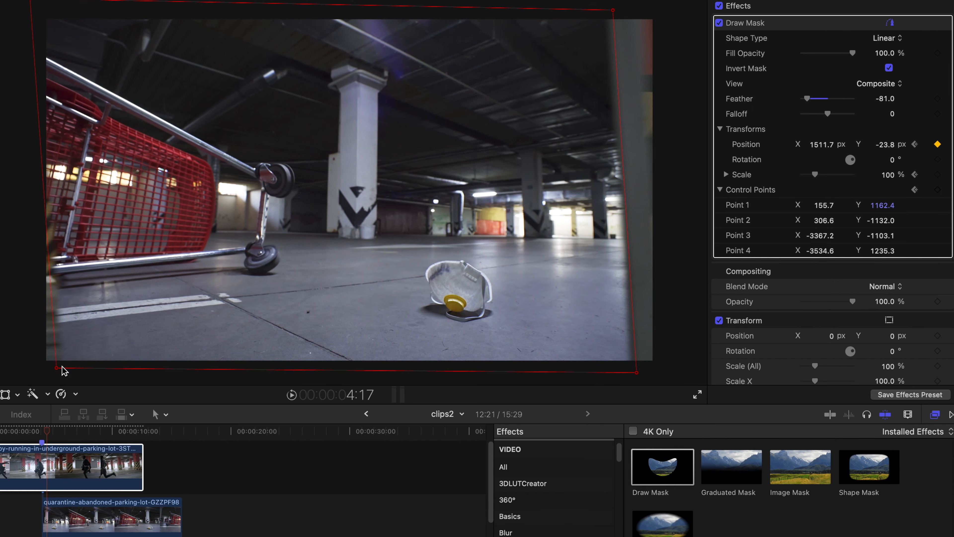
left_click_drag(64, 364, 4, 368)
key("Right")
left_click_drag(102, 288, 136, 290)
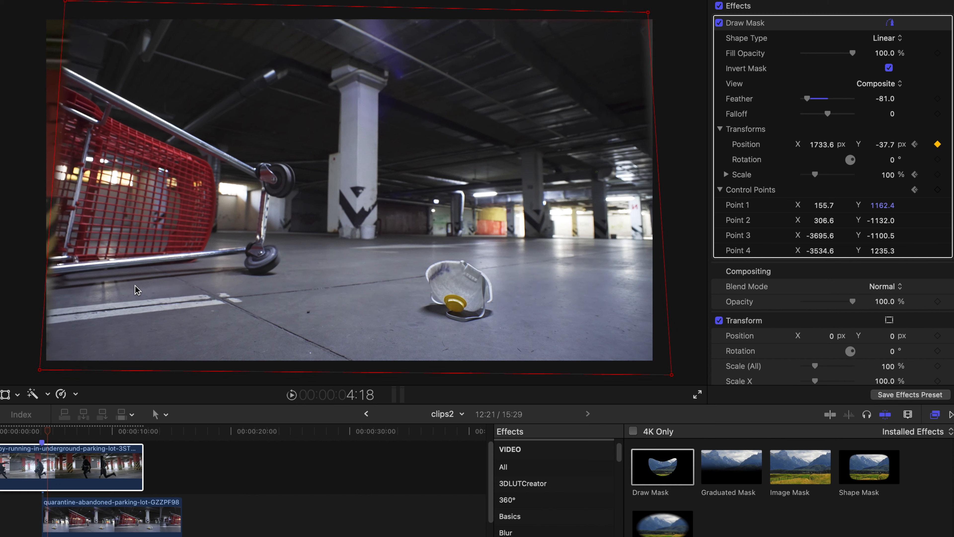
left_click_drag(64, 5, 30, 3)
key("Right")
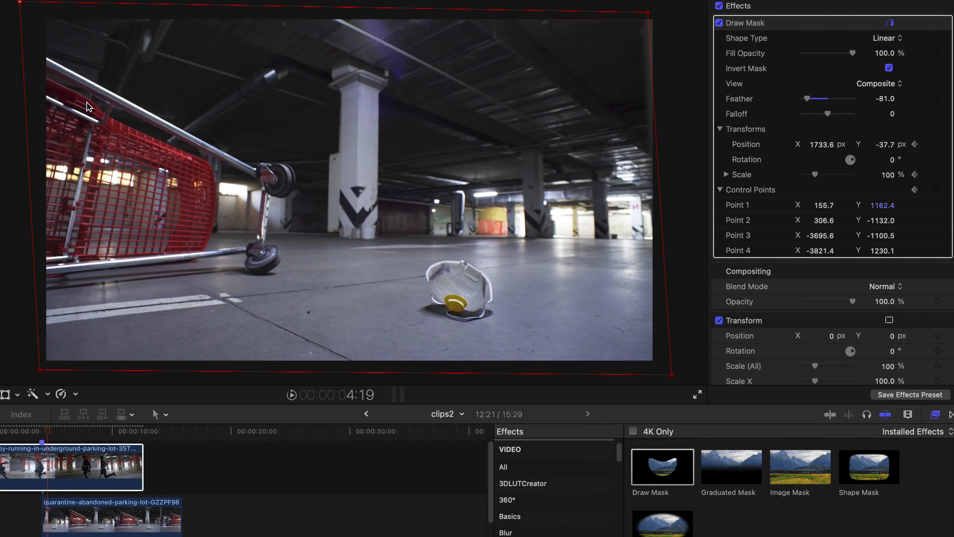
left_click_drag(154, 135, 162, 134)
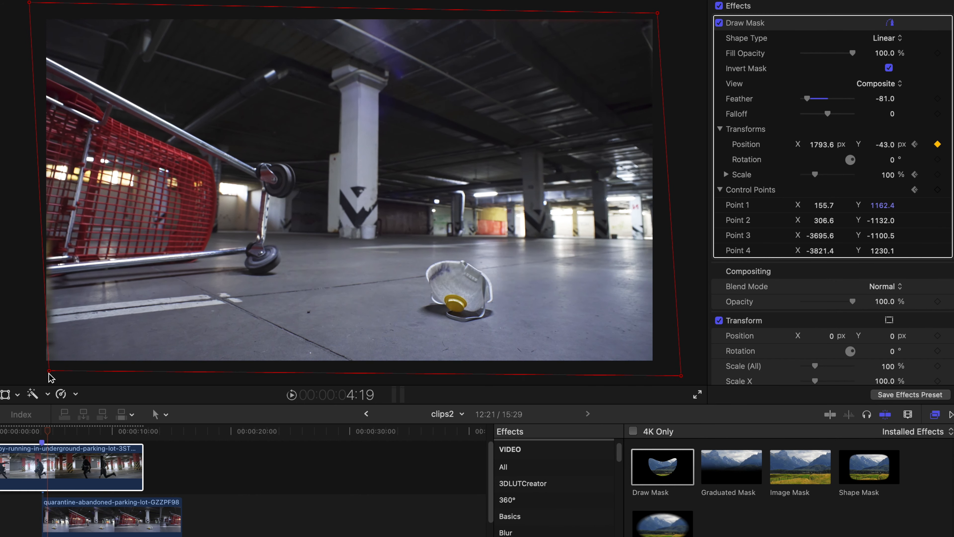
left_click_drag(48, 370, 35, 369)
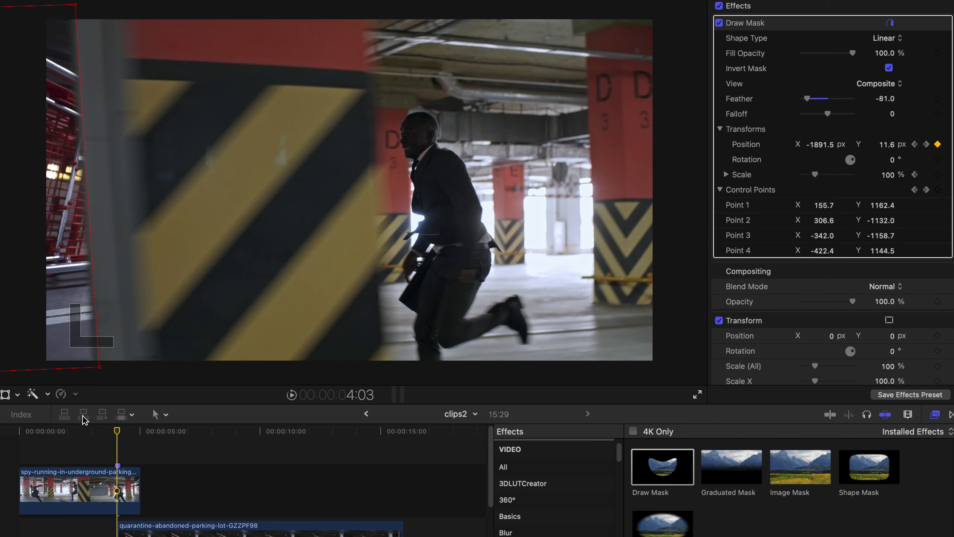
Keyframe the mask completely outside the frame at 4:01 by setting its X position to about -2230.9 px
key("Left")
key("Left")
key("Right")
key("Left")
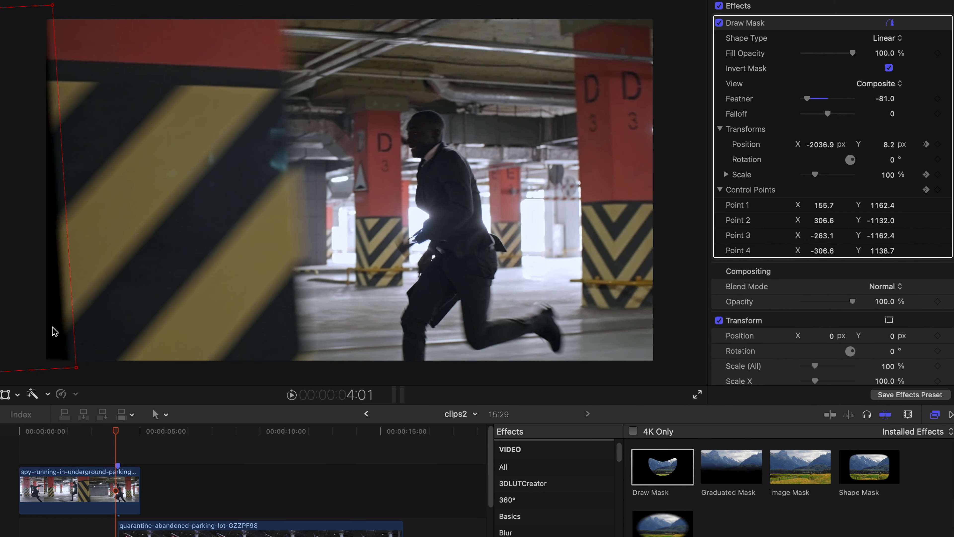
key("Right")
key("Left")
left_click_drag(52, 326, 31, 332)
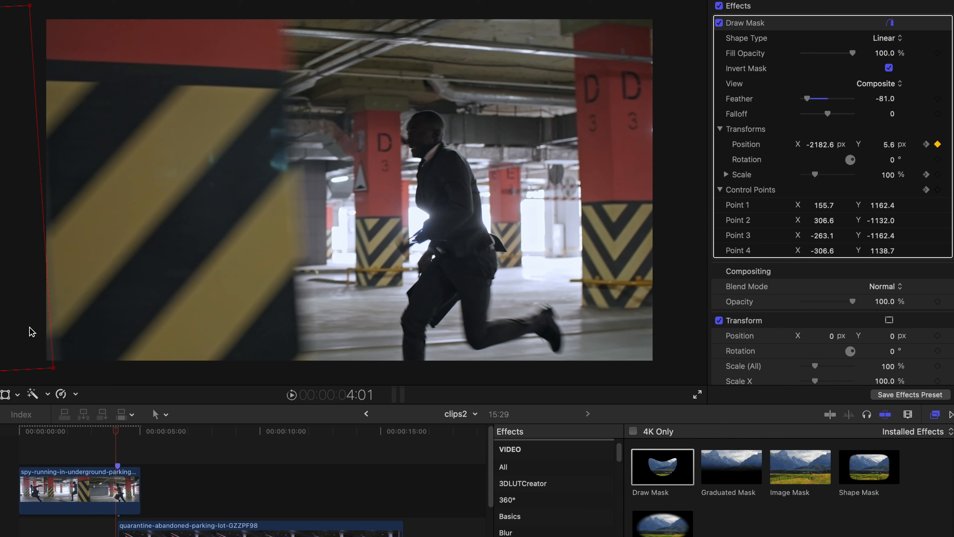
left_click_drag(35, 327, 64, 327)
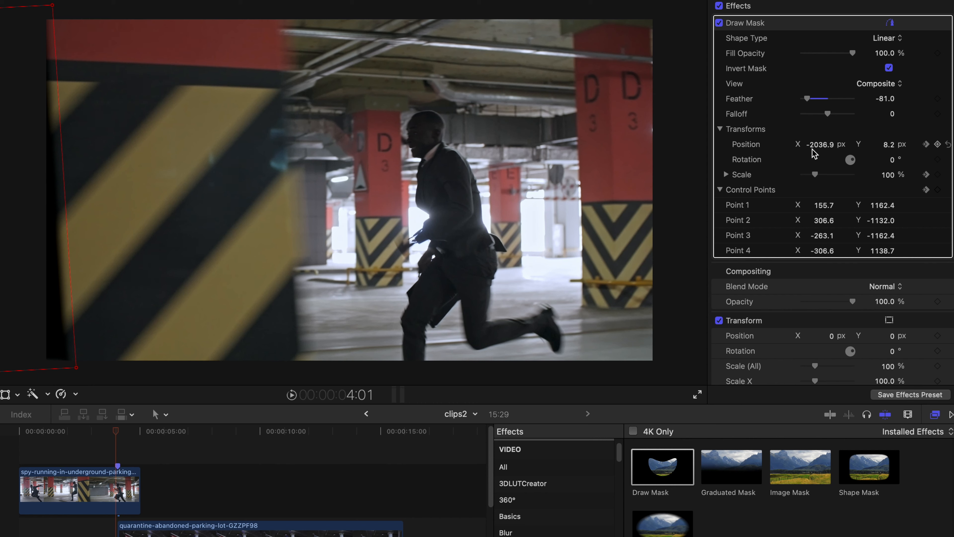
left_click_drag(819, 149, 798, 149)
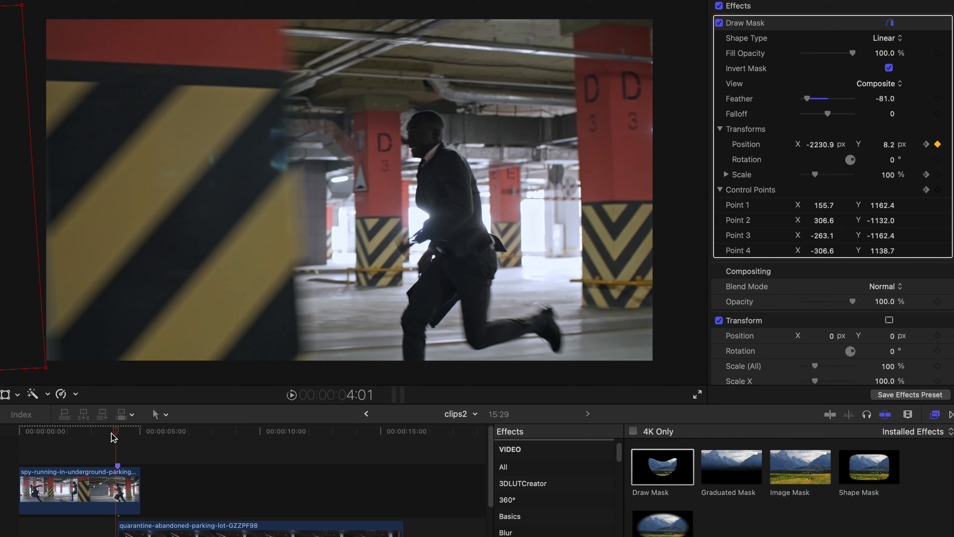
Play back the pillar-wipe transition, starting shortly before the pillar enters the frame
key("space")
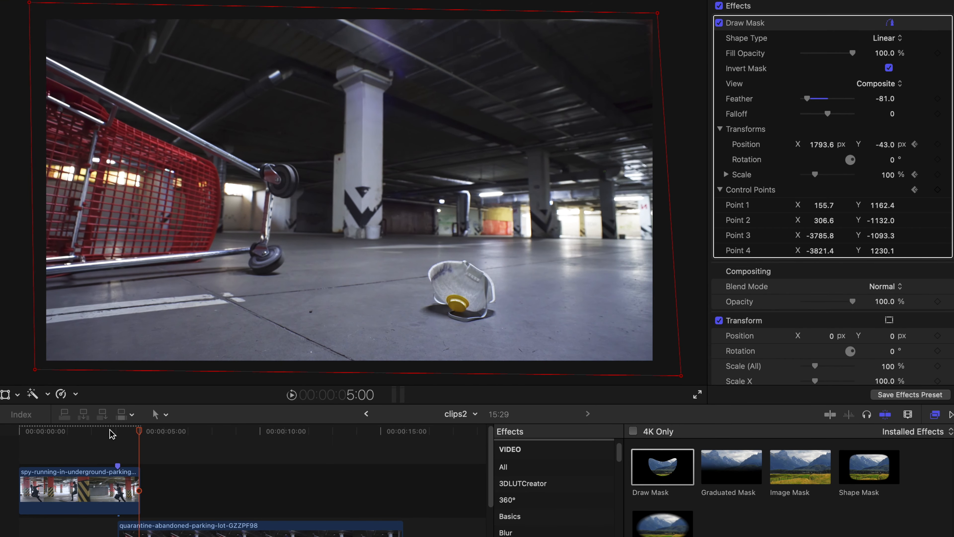
left_click_drag(113, 434, 92, 437)
key("space")
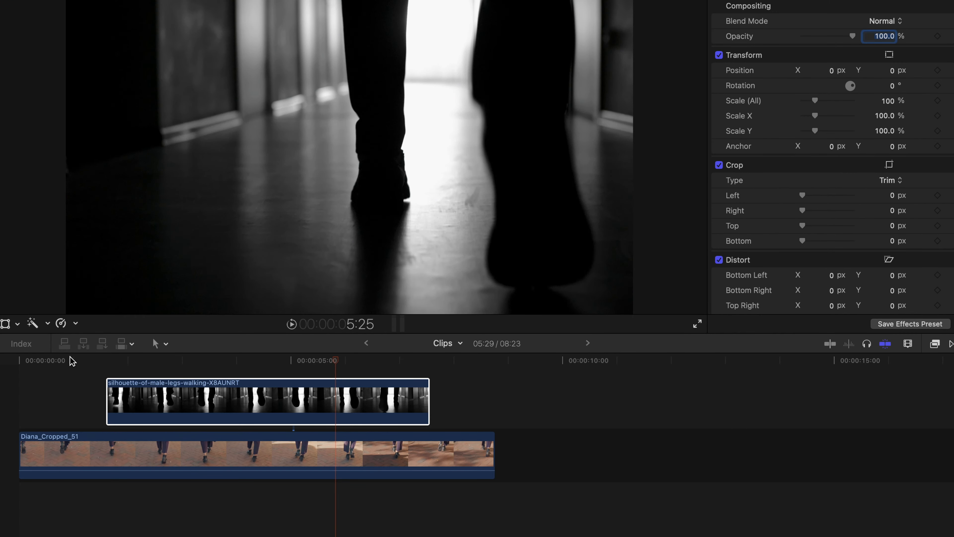
Lower the silhouette-of-male-legs clip's opacity to about 21.55% at its start to reveal the Diana_Cropped_51 clip beneath
left_click_drag(73, 362, 105, 364)
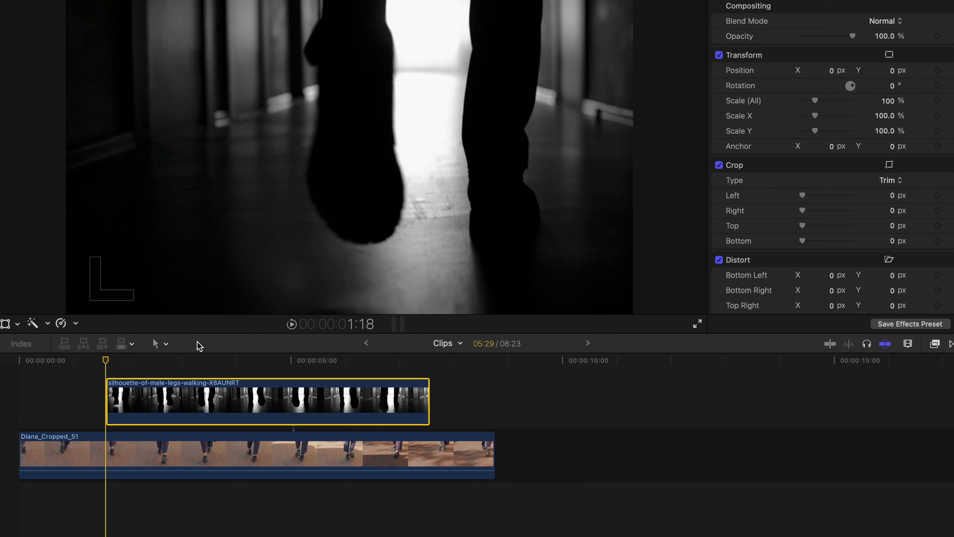
left_click_drag(852, 36, 791, 36)
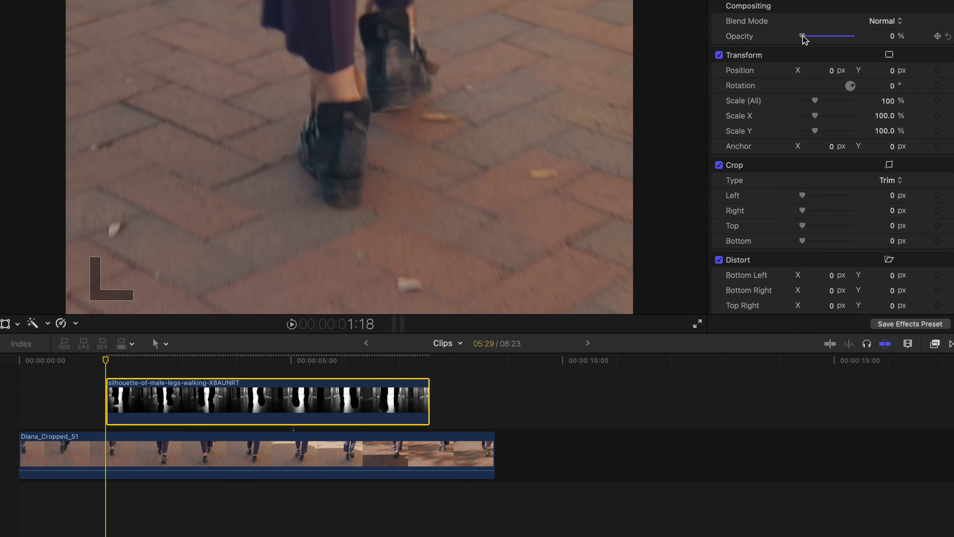
left_click_drag(804, 39, 816, 39)
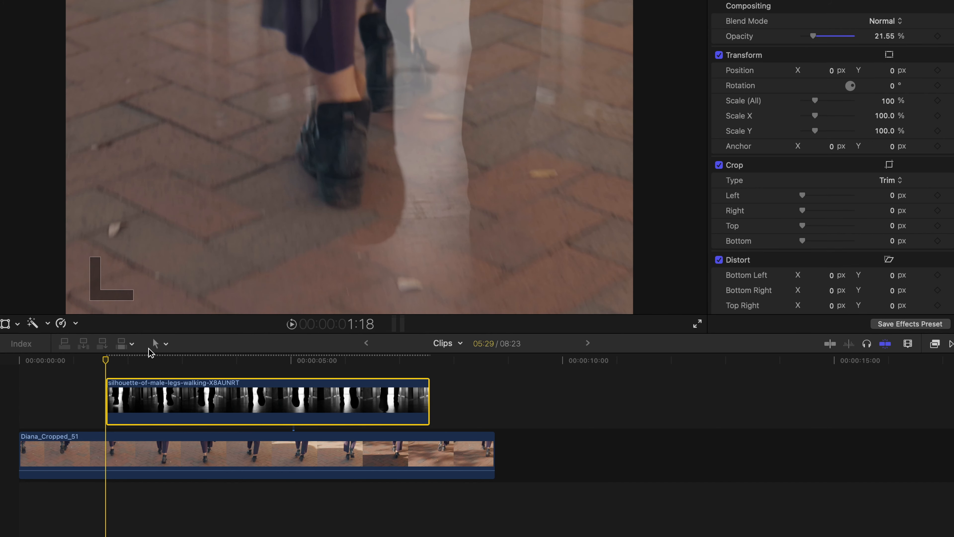
Align the silhouette's legs with the walking feet at 2:11 by setting scale 117%, X about -222.4 px and Y 174.0 px
left_click_drag(103, 357, 128, 361)
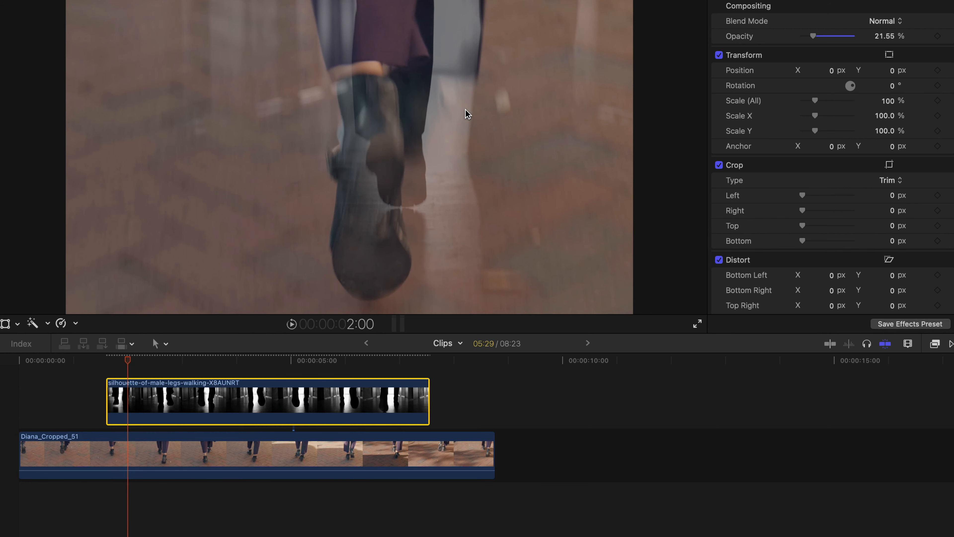
left_click_drag(128, 361, 147, 362)
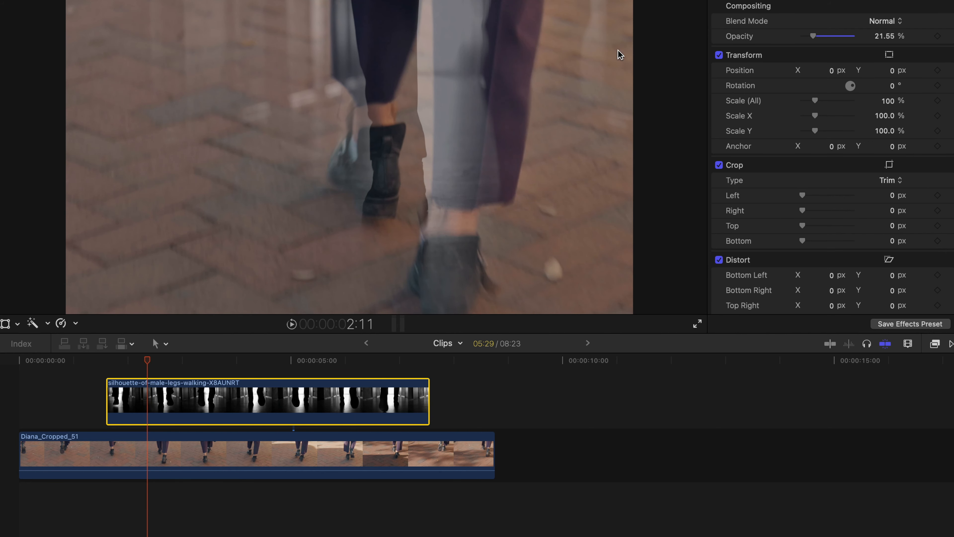
left_click_drag(815, 101, 819, 102)
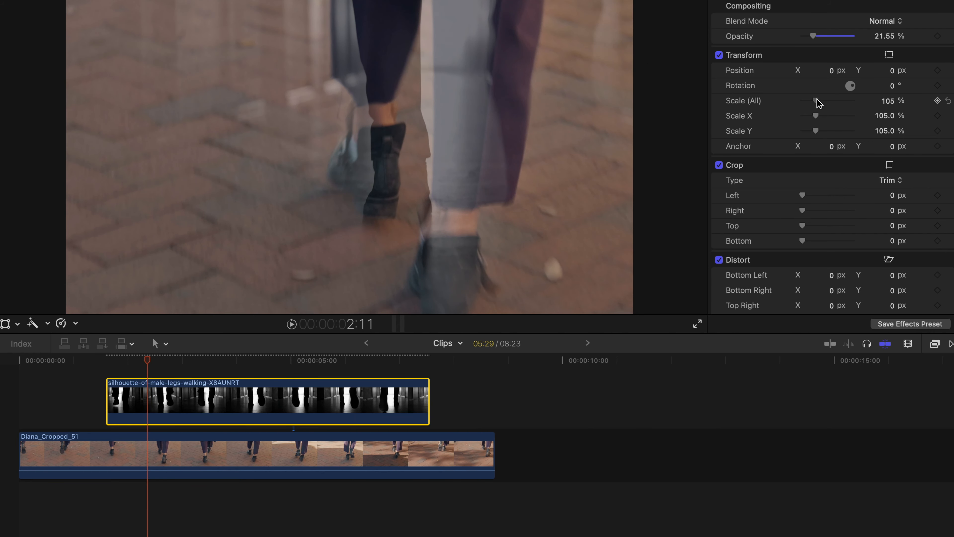
left_click_drag(832, 71, 821, 106)
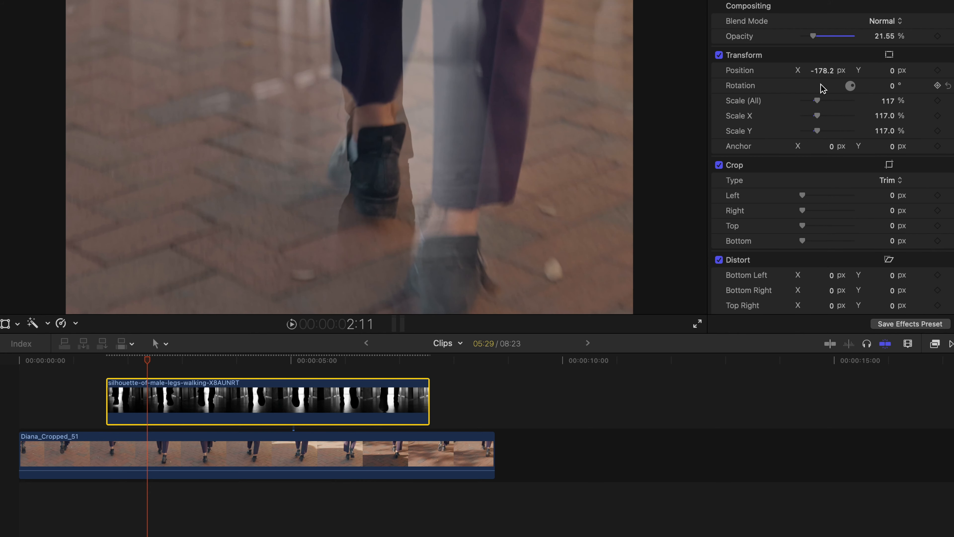
left_click_drag(823, 70, 816, 70)
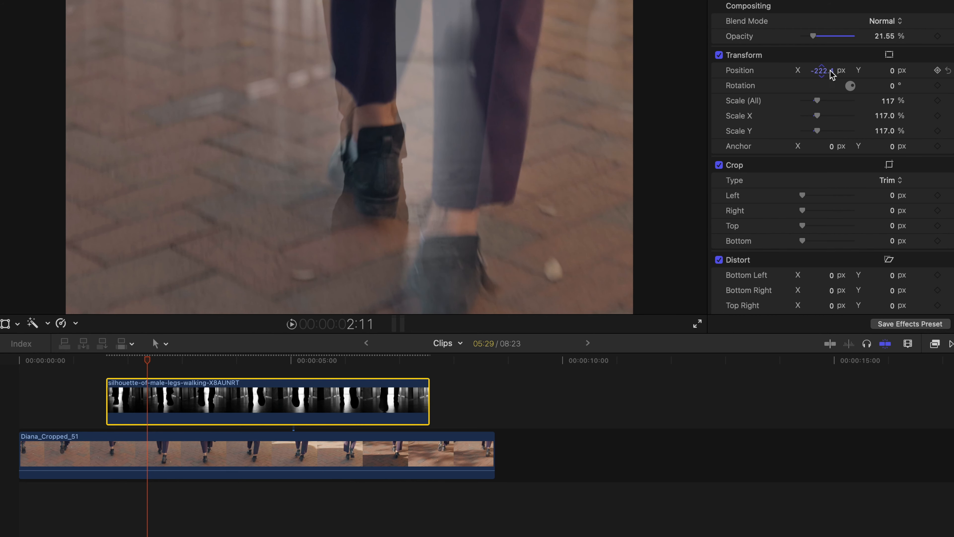
mouse_move(895, 75)
left_mouse_down()
mouse_move(896, 45)
mouse_move(892, 68)
left_mouse_up()
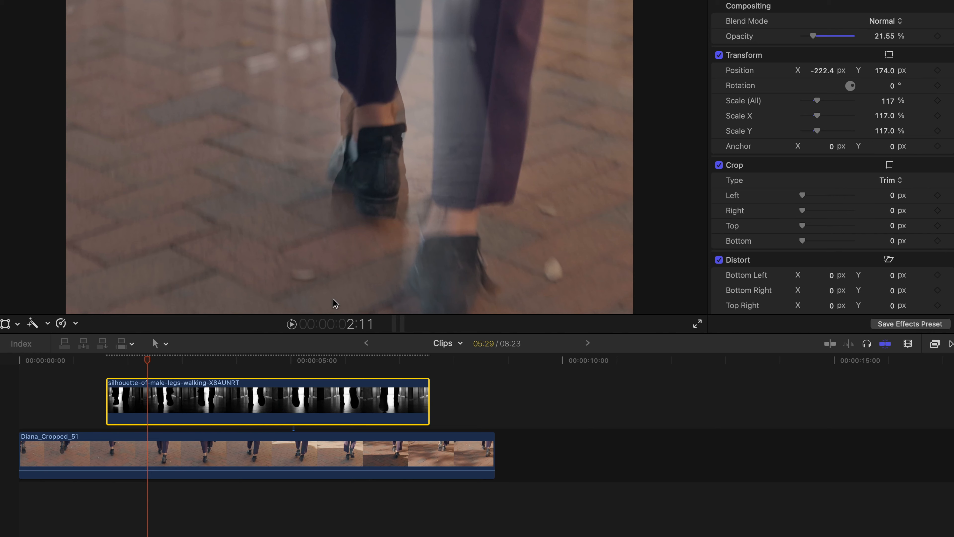
Check the alignment of both pairs of legs around 2:17 and reset the silhouette clip's opacity to 100%
left_click_drag(112, 361, 160, 365)
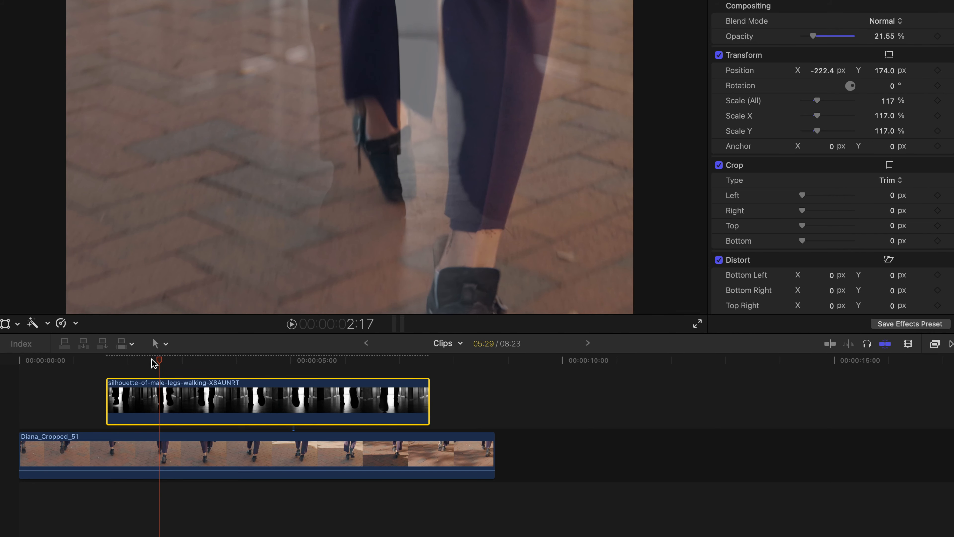
left_click_drag(153, 363, 112, 365)
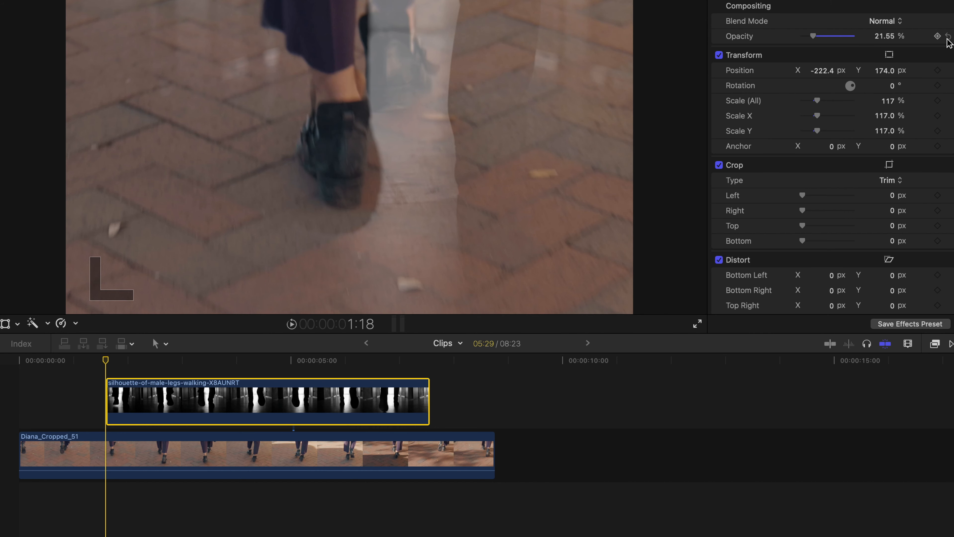
left_click(948, 36)
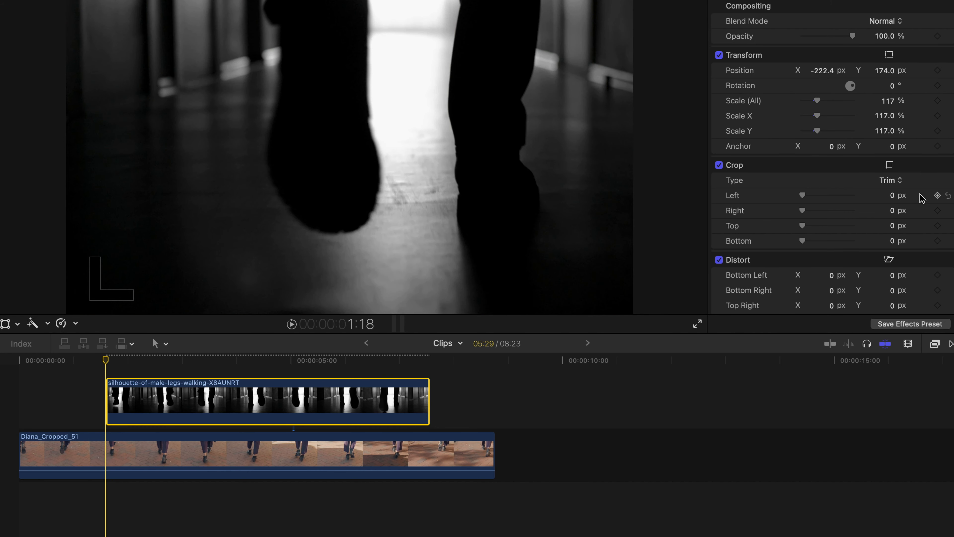
Apply the Graduated Mask effect to the silhouette clip
left_click(935, 343)
left_click_drag(731, 396, 113, 419)
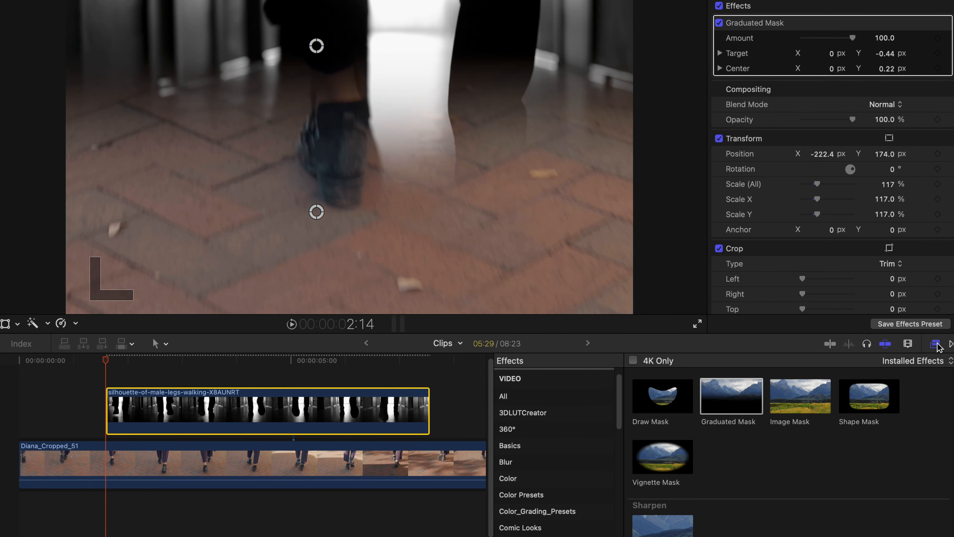
left_click(937, 344)
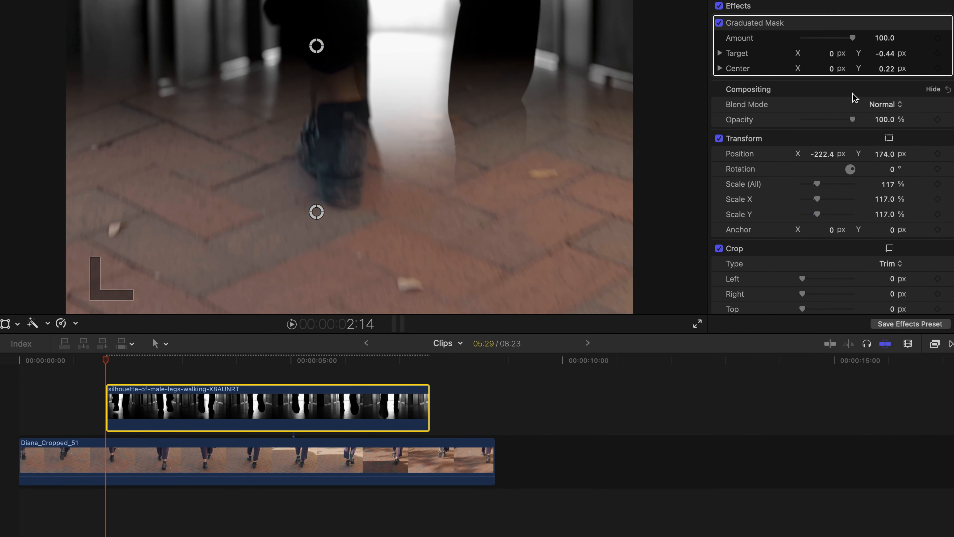
Keyframe the silhouette clip's start with opacity at about 28.76% and the Graduated Mask's center Y at 0.83 px
left_click(937, 69)
left_click_drag(853, 120, 812, 120)
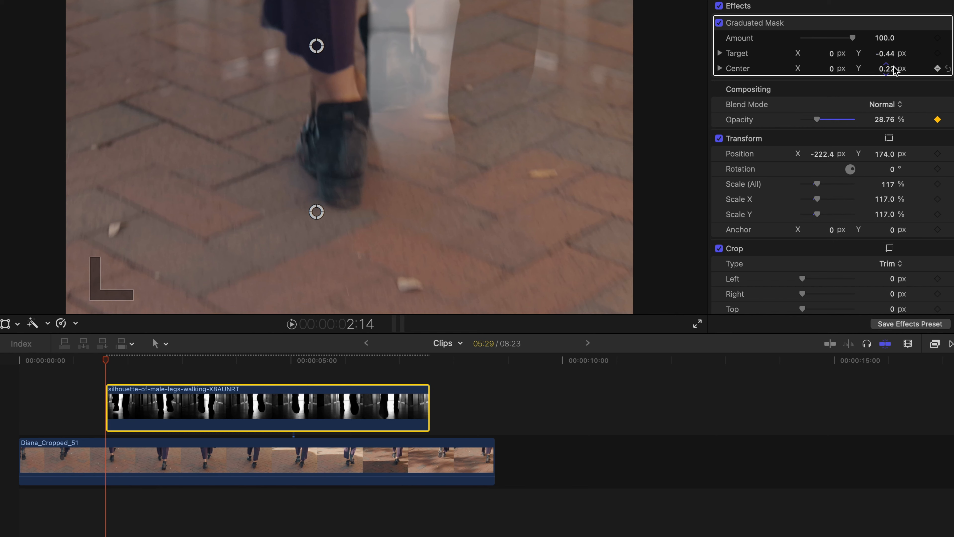
left_click_drag(891, 71, 887, 68)
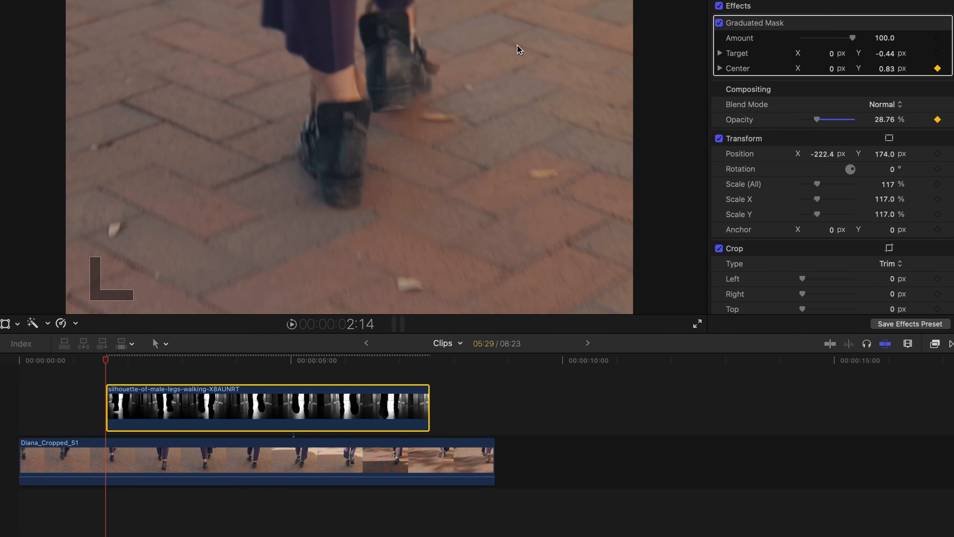
Keyframe the silhouette clip at 2:06 with the Graduated Mask's center Y at -0.57 px and opacity at 100%
left_click_drag(106, 364, 140, 364)
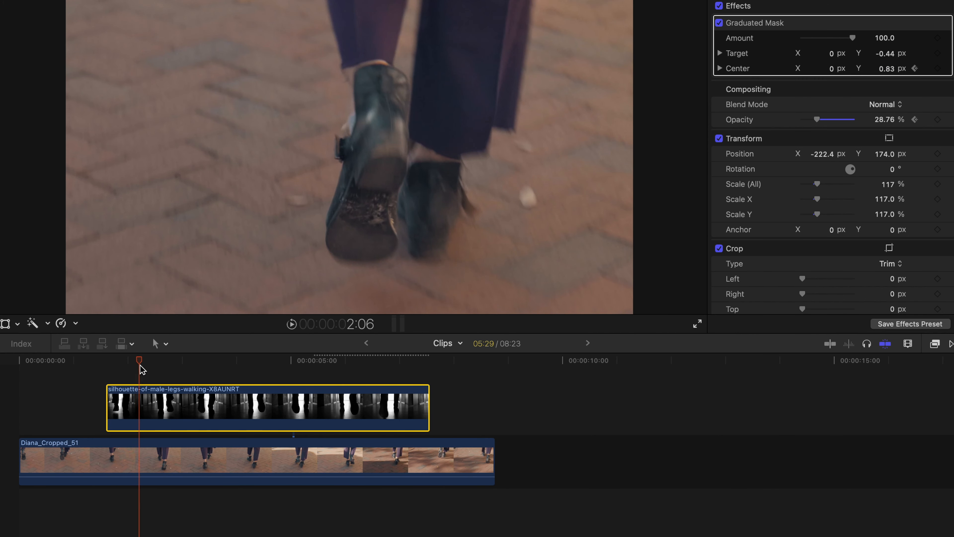
left_click_drag(886, 69, 886, 77)
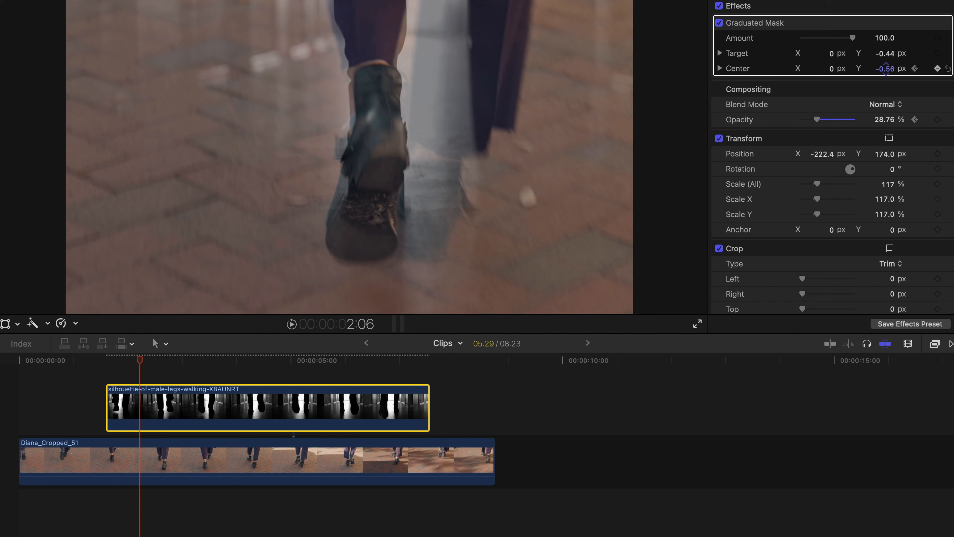
left_click_drag(825, 114, 859, 126)
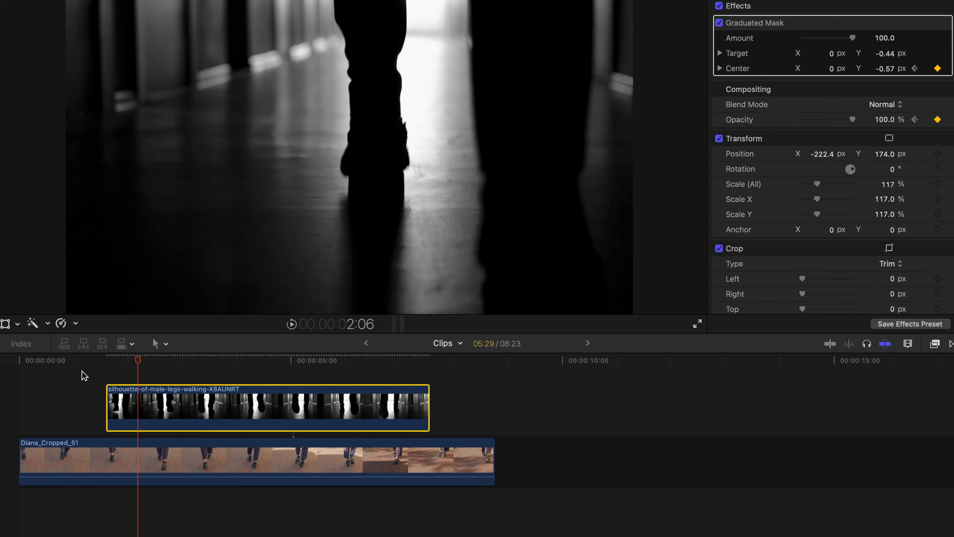
Play the sequence from the beginning through the graduated mask transition
left_click(18, 363)
key("space")
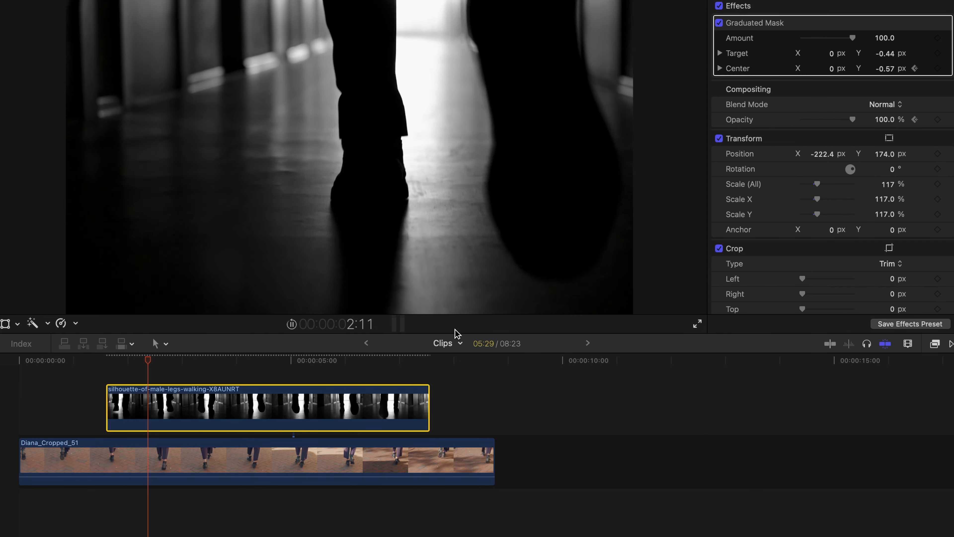
key("space")
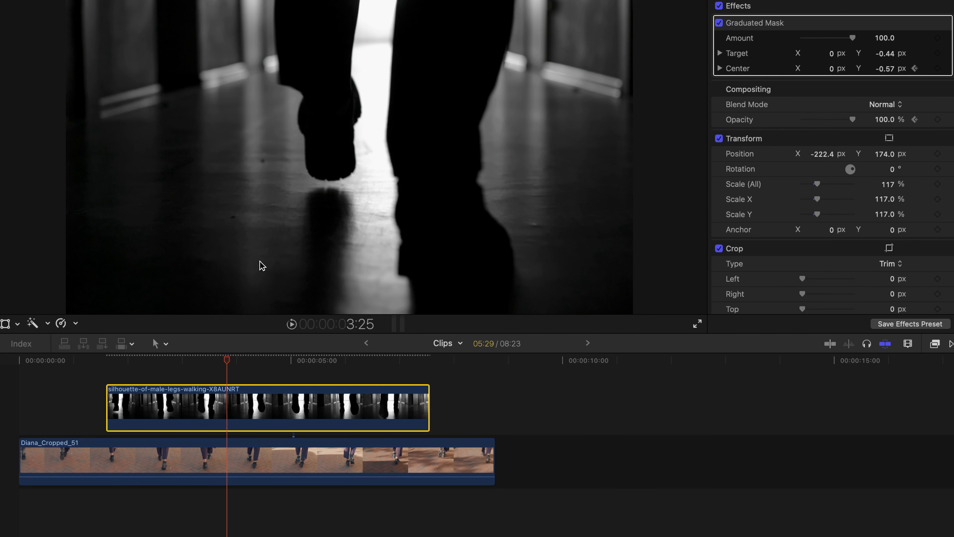
Mark Diana_Cropped_51 at 1:18 and retime the silhouette clip to 138% speed
left_click_drag(283, 334, 294, 402)
key("super+r")
left_click(113, 523)
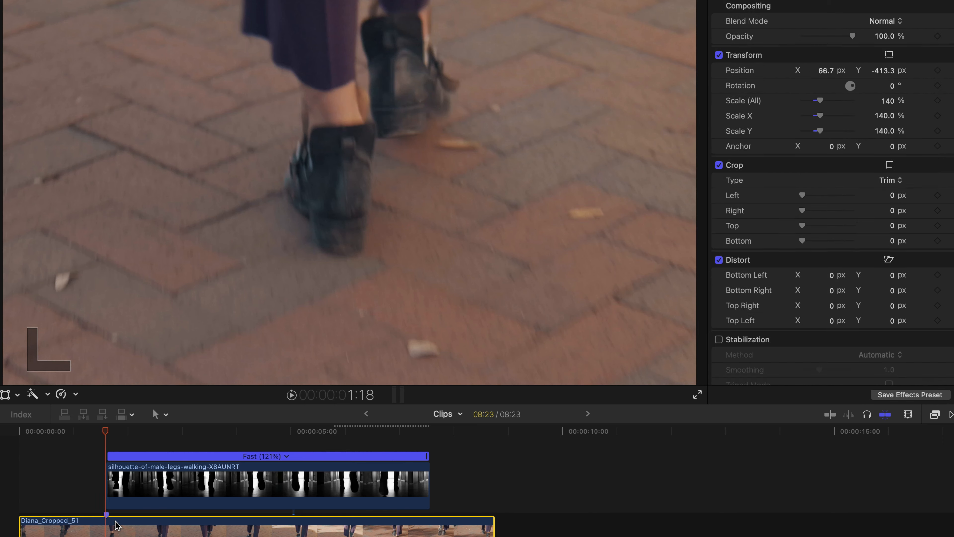
left_click_drag(423, 456, 348, 467)
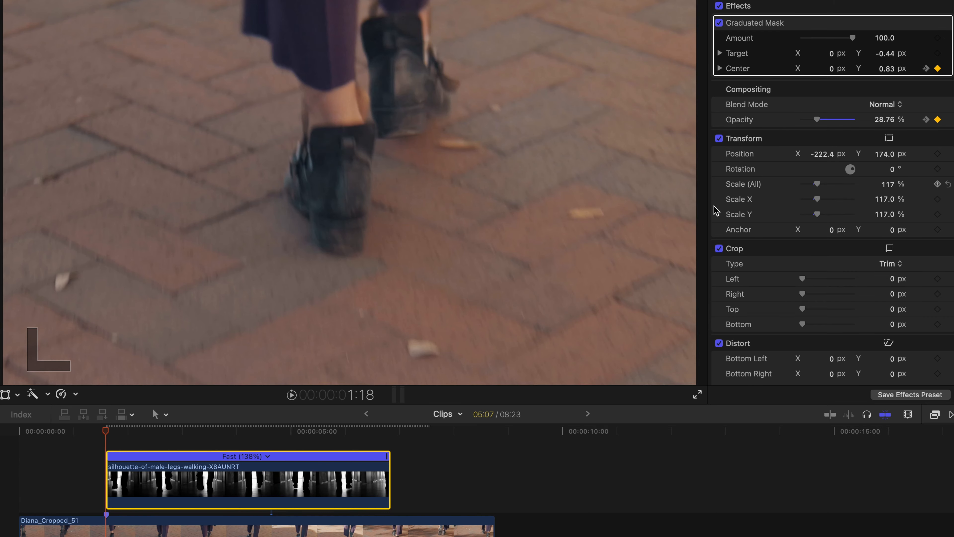
Offset the silhouette clip a few frames past the 1:18 marker and play around the transition
left_click(209, 432)
left_click_drag(131, 468, 140, 468)
key("shift+/")
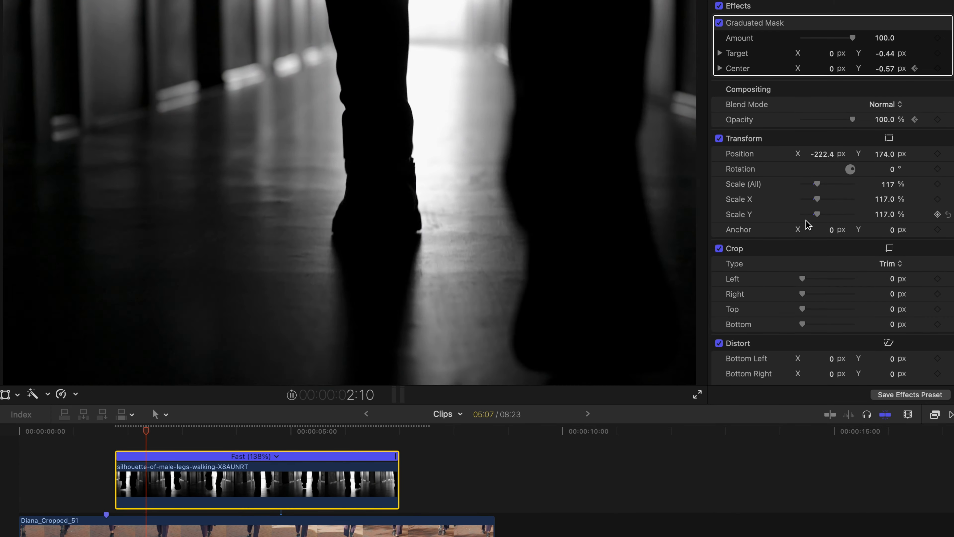
Play through the transition and trim about four frames off the start of the silhouette clip
left_click(94, 432)
key("space")
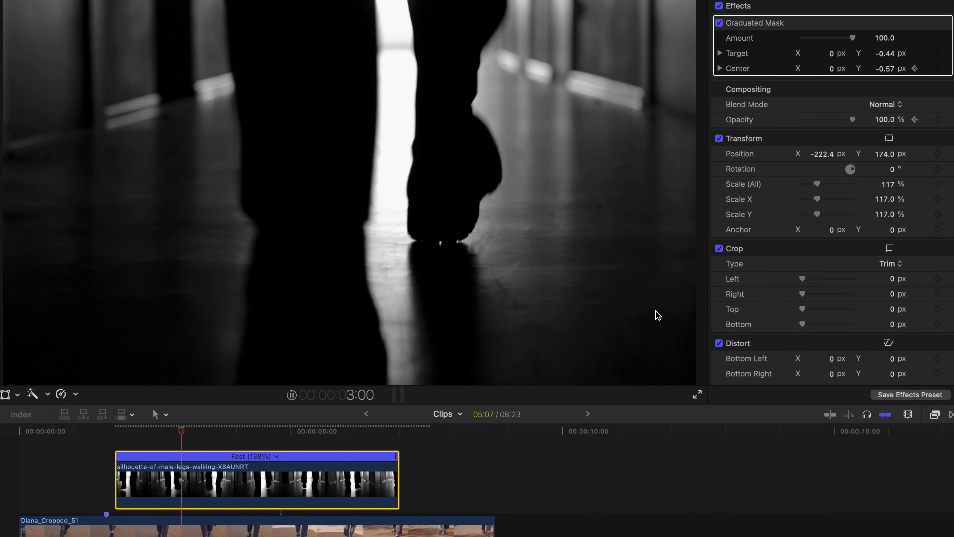
left_click_drag(116, 473, 127, 474)
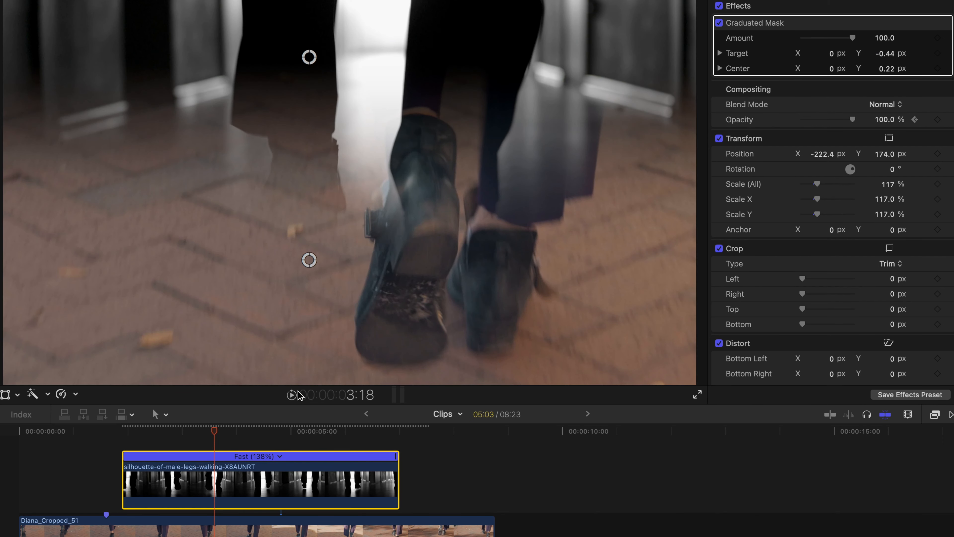
left_click(279, 456)
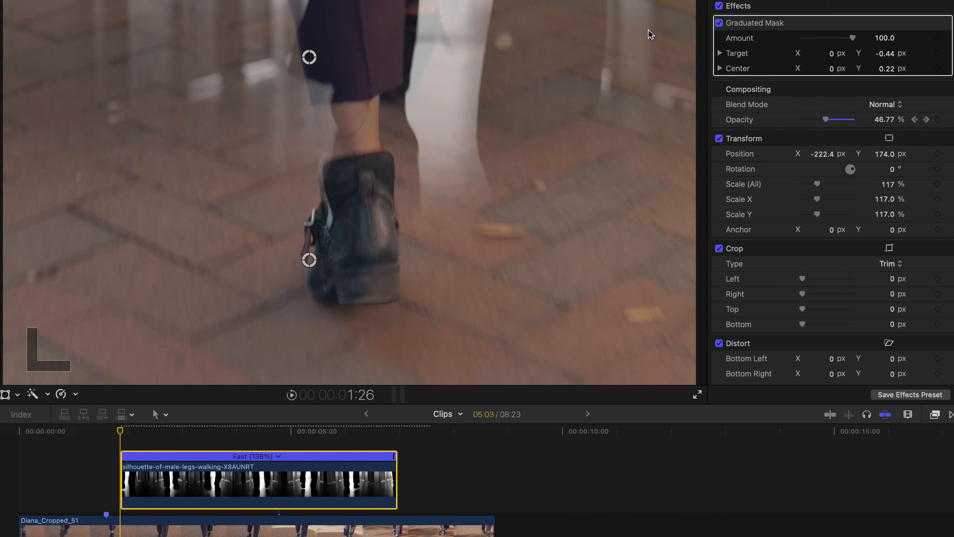
Keyframe the Graduated Mask's center Y from 1.0 px at 1:26 to -1.3 px at 2:14 and play through the transition
left_click_drag(887, 68, 887, 39)
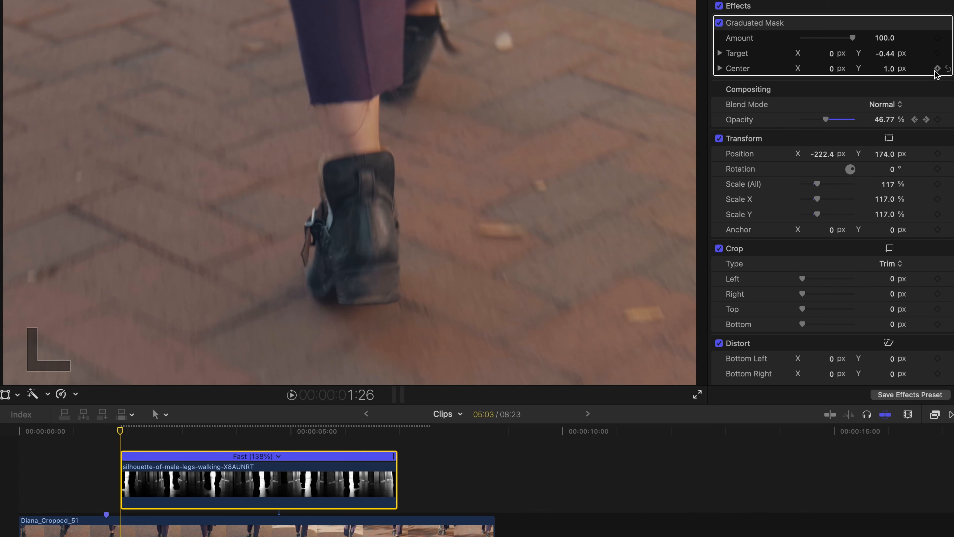
left_click(152, 430)
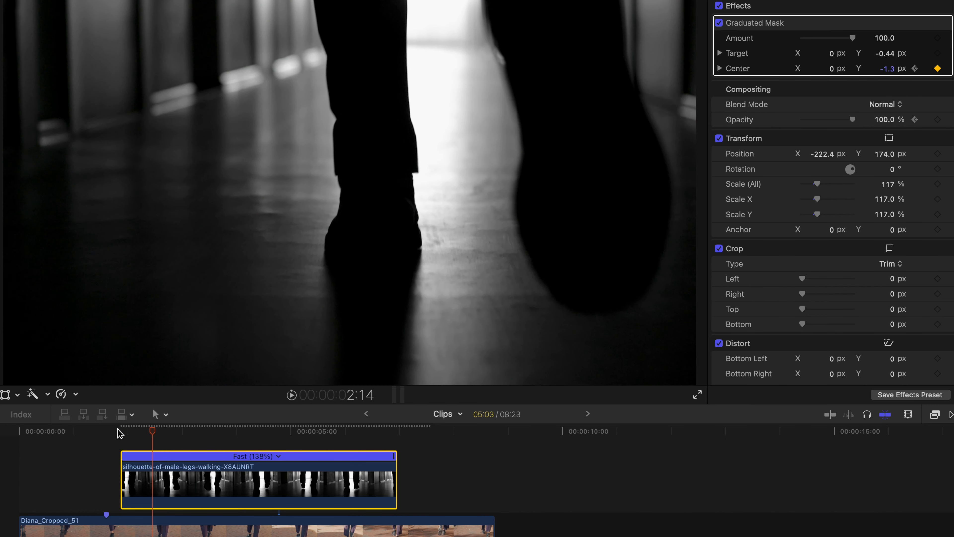
left_click(107, 431)
key("space")
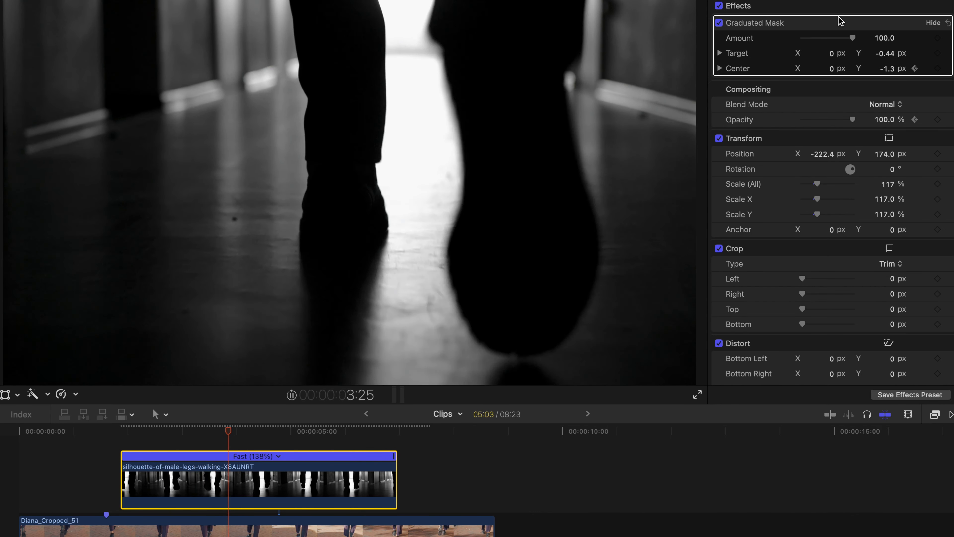
key("space")
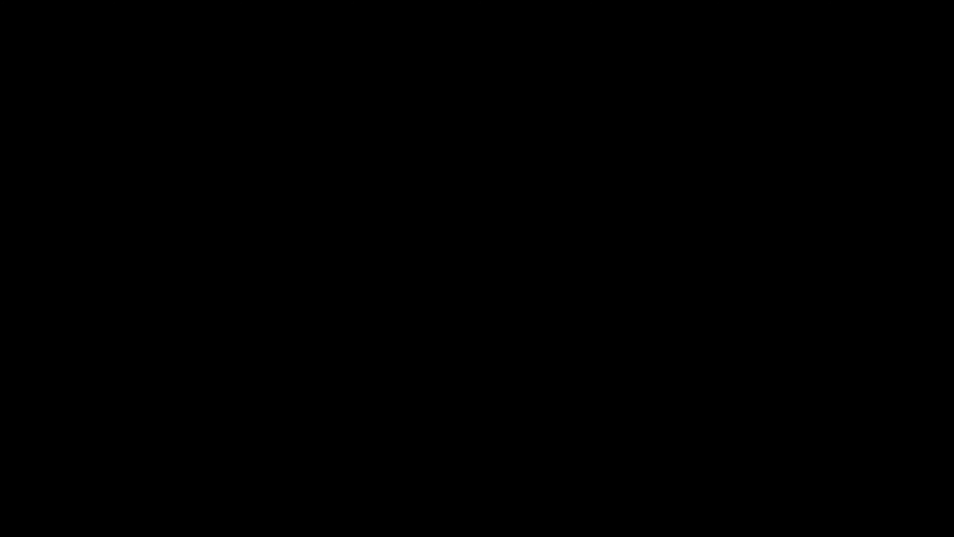